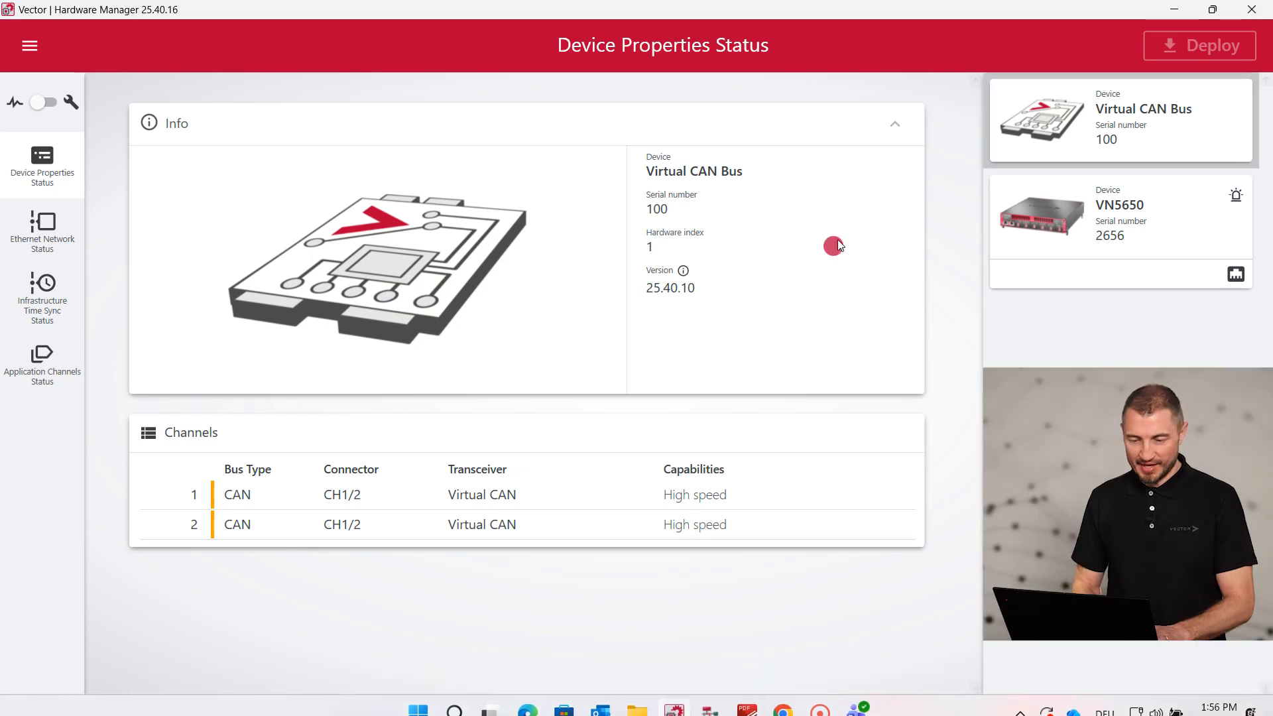
# Select the VN5650 device card to show its properties and Ethernet channels ETH 1–7
pyautogui.click(1091, 222)
# Switch to configuration mode and scroll the VN5650's device properties configuration down to Capture Module Protocol
pyautogui.click(43, 101)
pyautogui.click(52, 173)
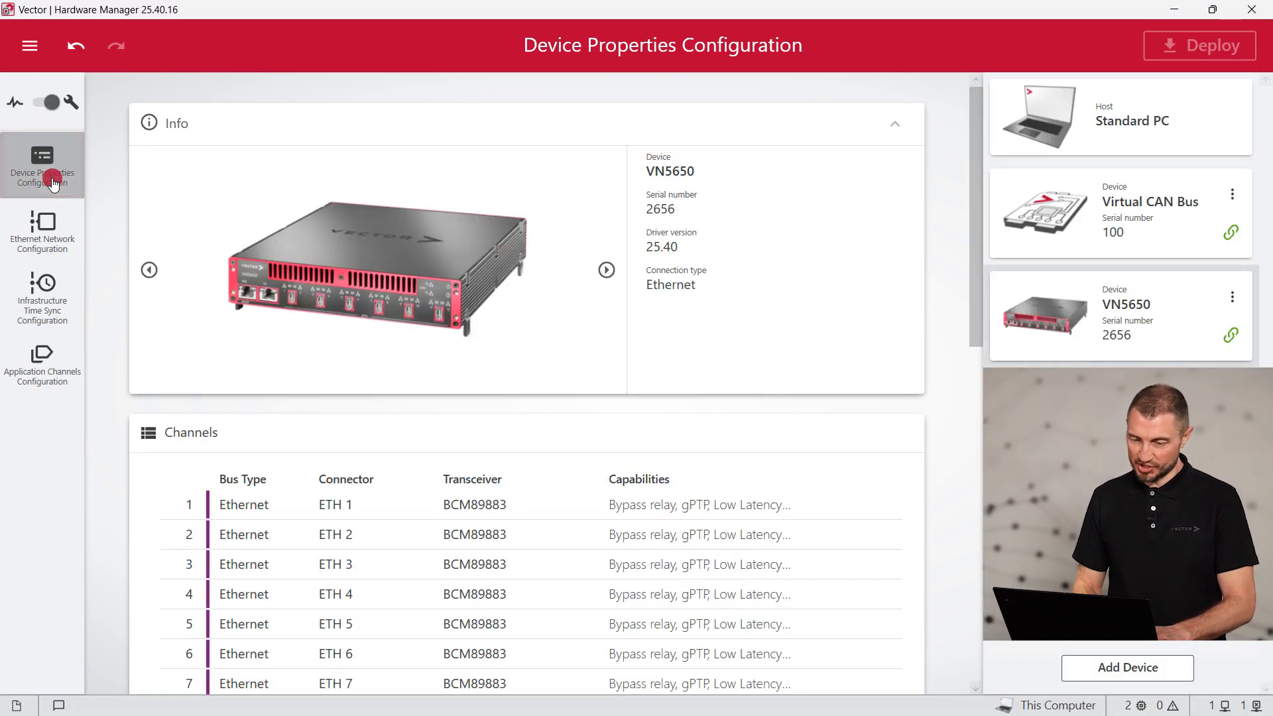
pyautogui.scroll(-3, 426, 424)
pyautogui.scroll(-7, 427, 438)
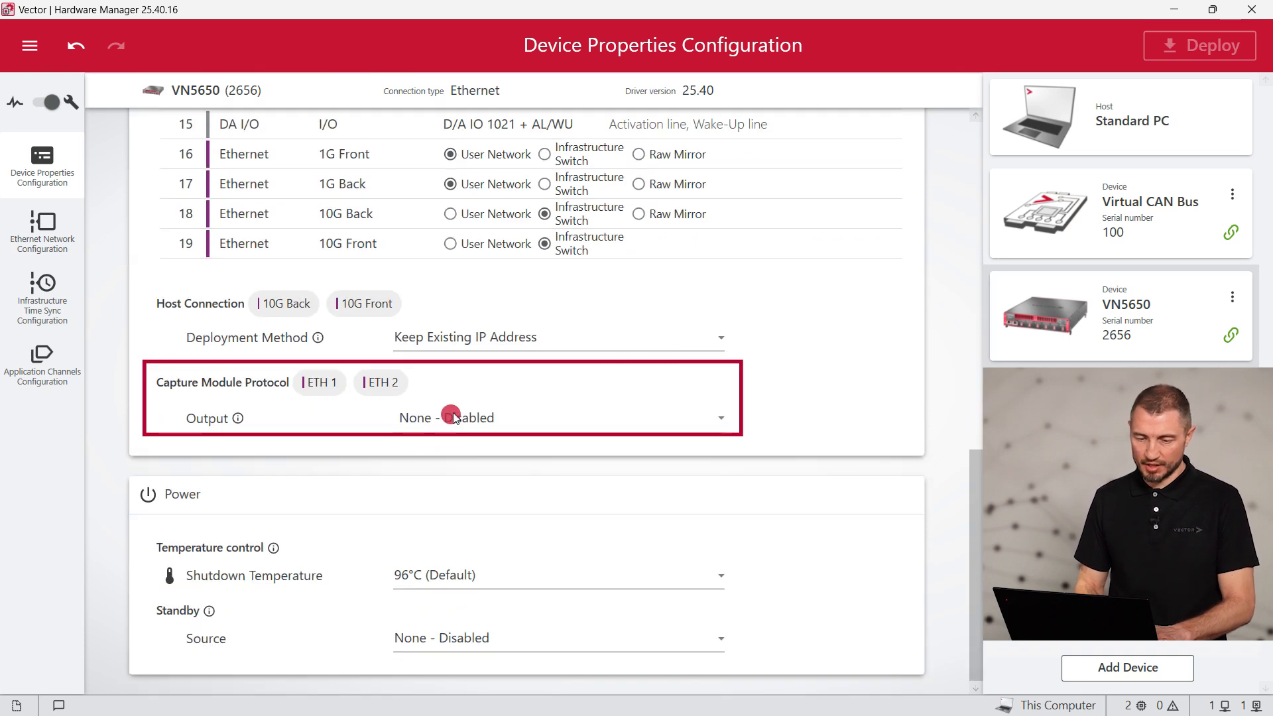
# Set the Capture Module Protocol output to 10G Back and open the CMP settings for editing
pyautogui.click(453, 417)
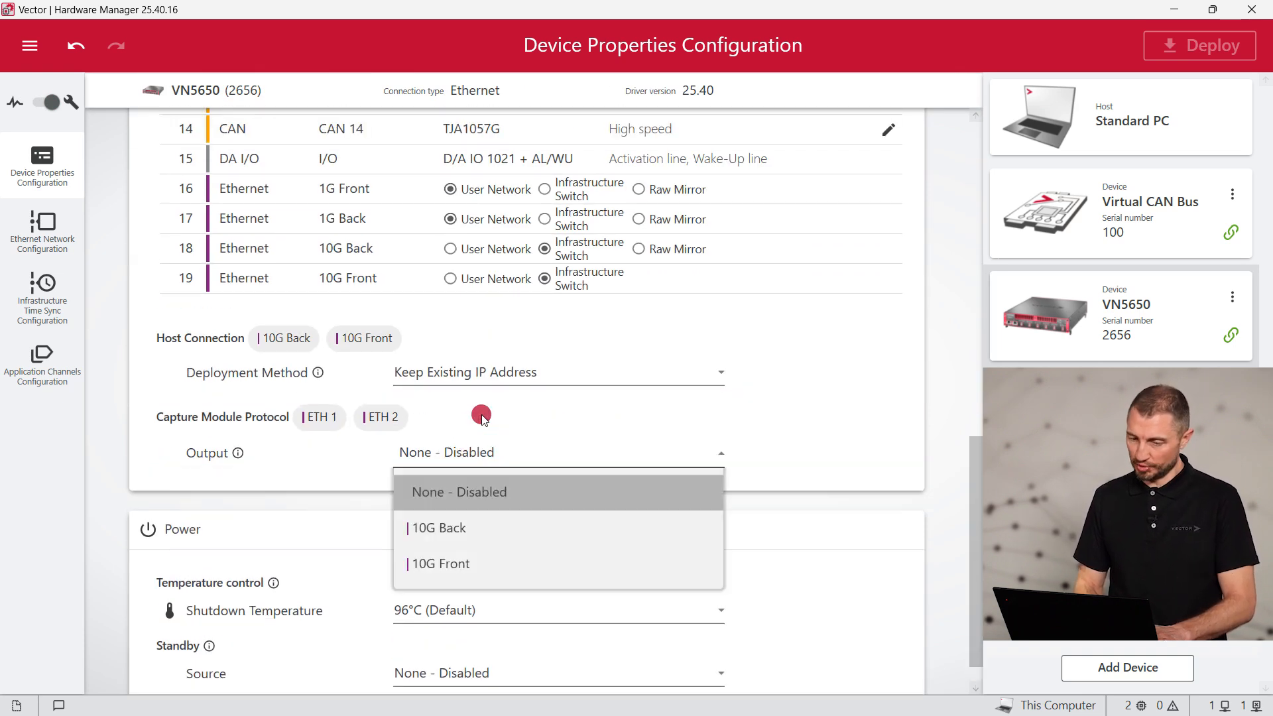
pyautogui.click(483, 528)
pyautogui.click(464, 495)
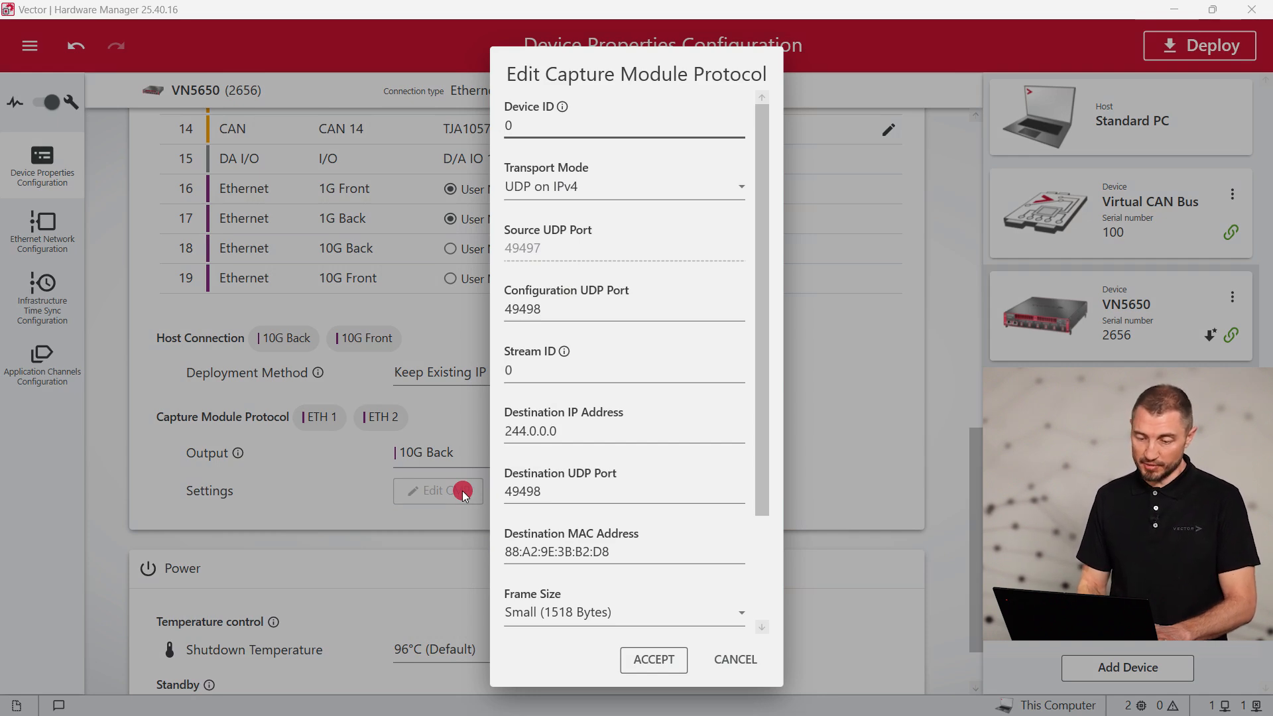
# Set the CMP Device ID and Stream ID both to 1
pyautogui.click(509, 125)
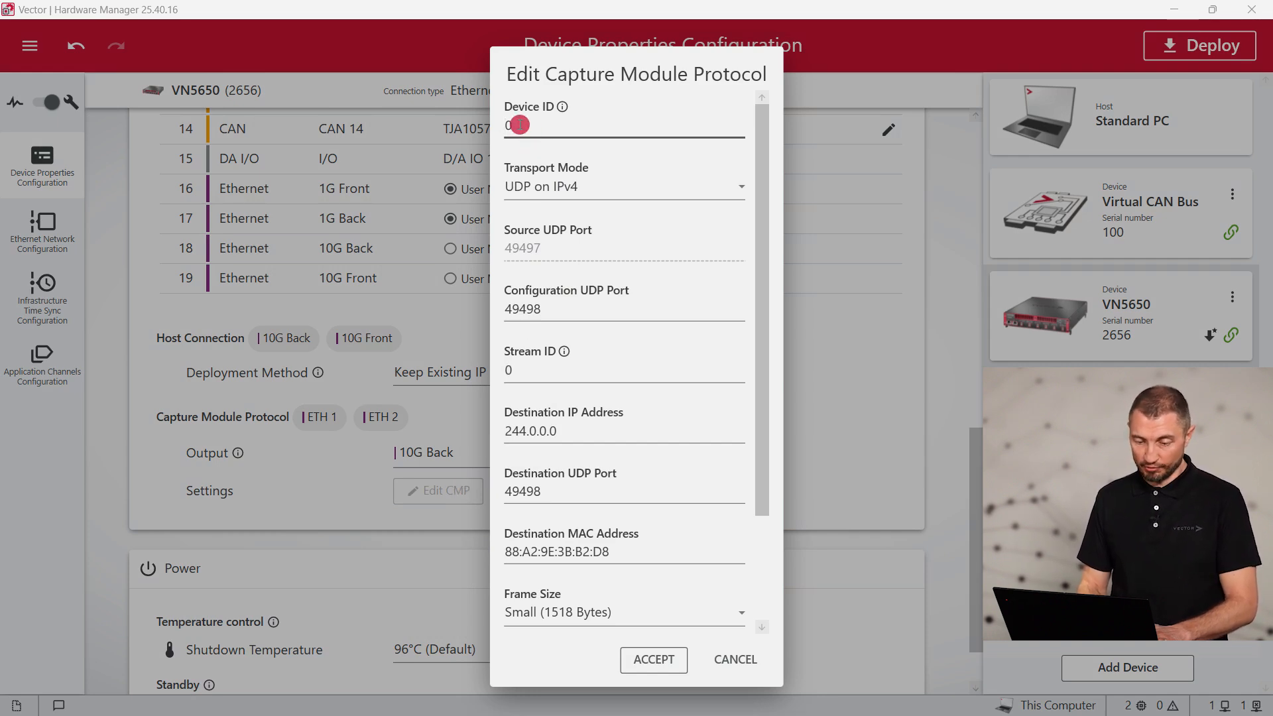
pyautogui.write('1')
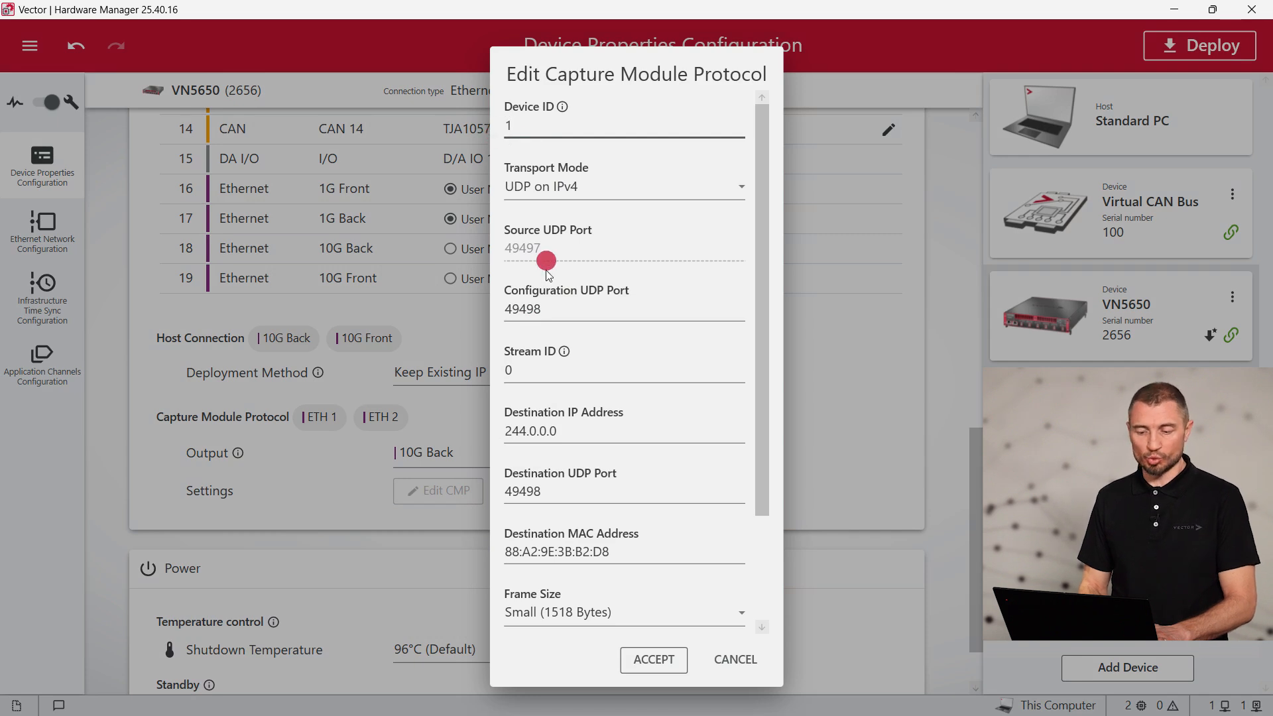
pyautogui.click(527, 368)
pyautogui.press('BackSpace')
pyautogui.write('1')
# Set the destination IP address to 192.168.0.11 and the UDP port to 5000
pyautogui.click(569, 429)
pyautogui.moveTo(565, 432); pyautogui.dragTo(491, 431)
pyautogui.write('1')
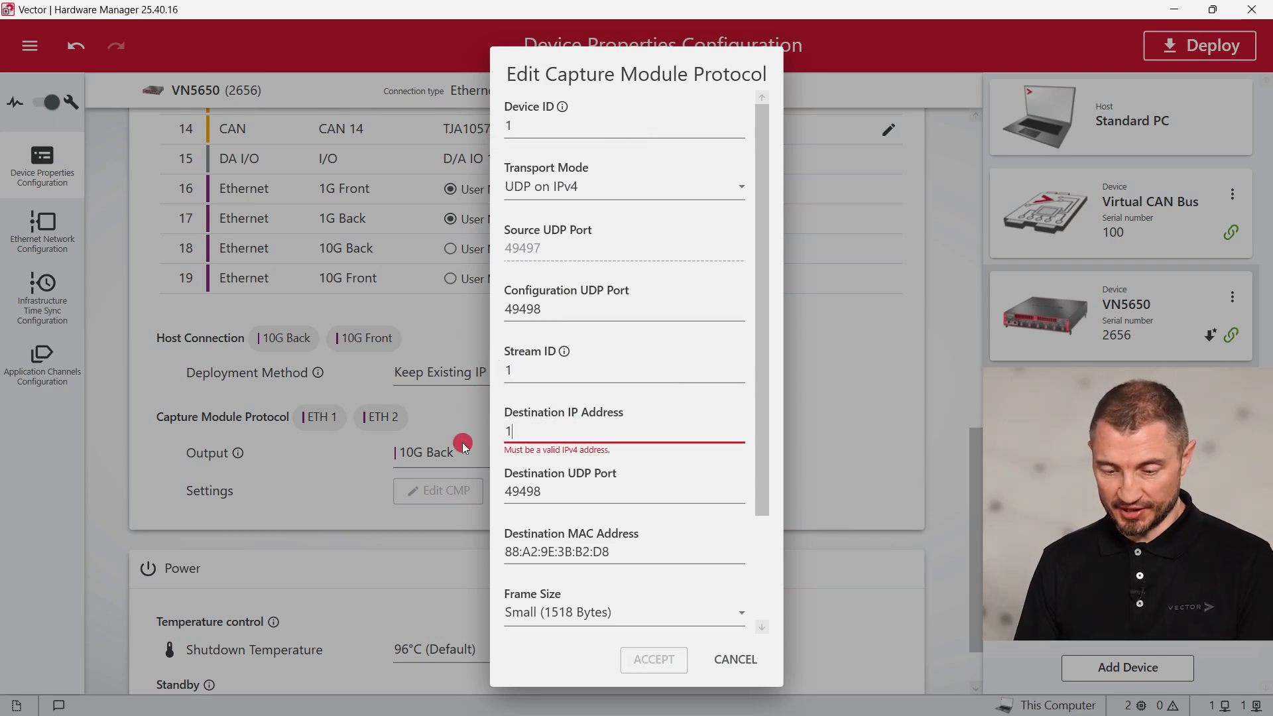
pyautogui.write('92.168.0.11')
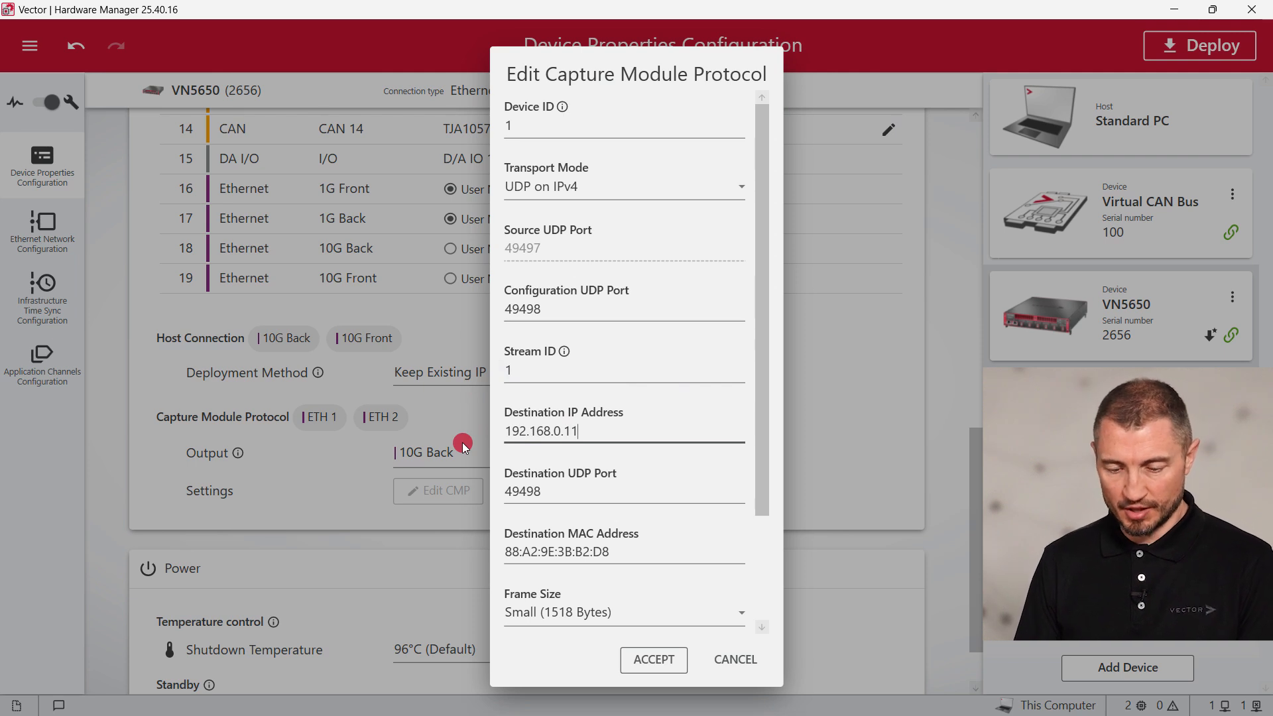
pyautogui.moveTo(544, 492); pyautogui.dragTo(484, 491)
pyautogui.write('5000')
# Turn Wait For Datasink Ready on with datasink device ID 1 and accept the CMP settings
pyautogui.moveTo(759, 518); pyautogui.dragTo(757, 602)
pyautogui.click(742, 602)
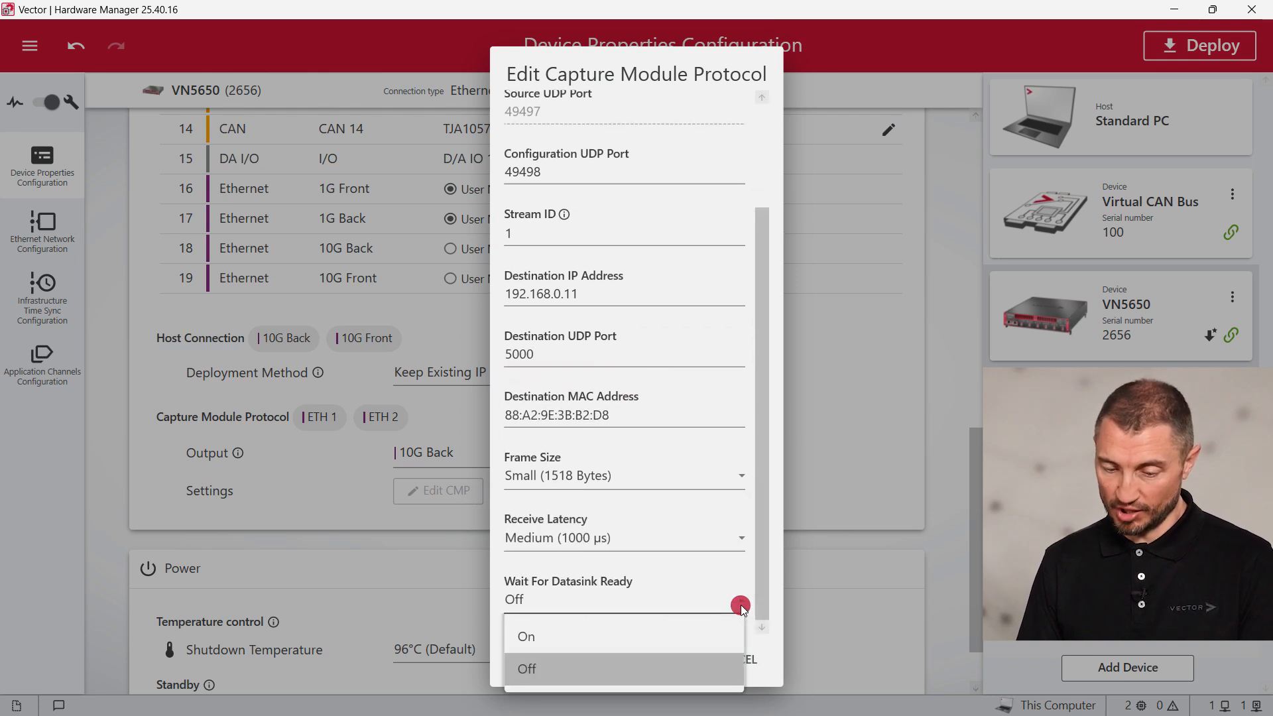
pyautogui.click(703, 636)
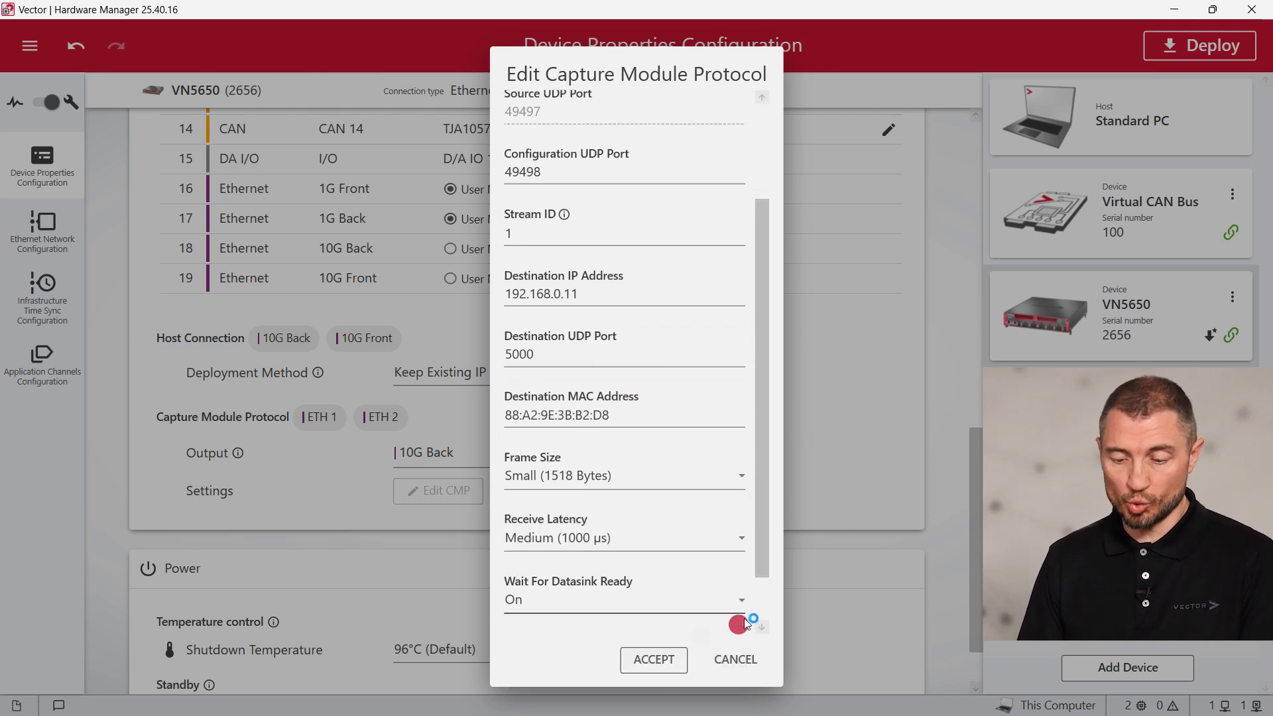
pyautogui.moveTo(763, 556); pyautogui.dragTo(761, 604)
pyautogui.moveTo(515, 602); pyautogui.dragTo(490, 602)
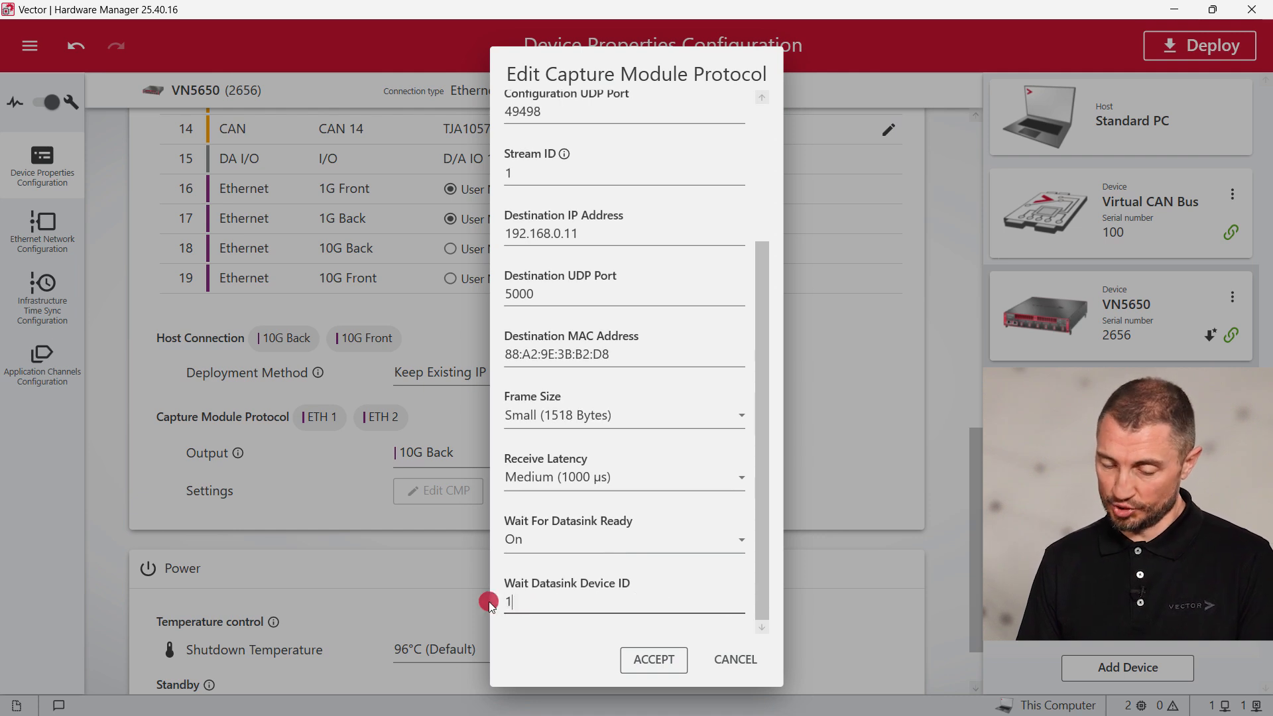
pyautogui.click(655, 661)
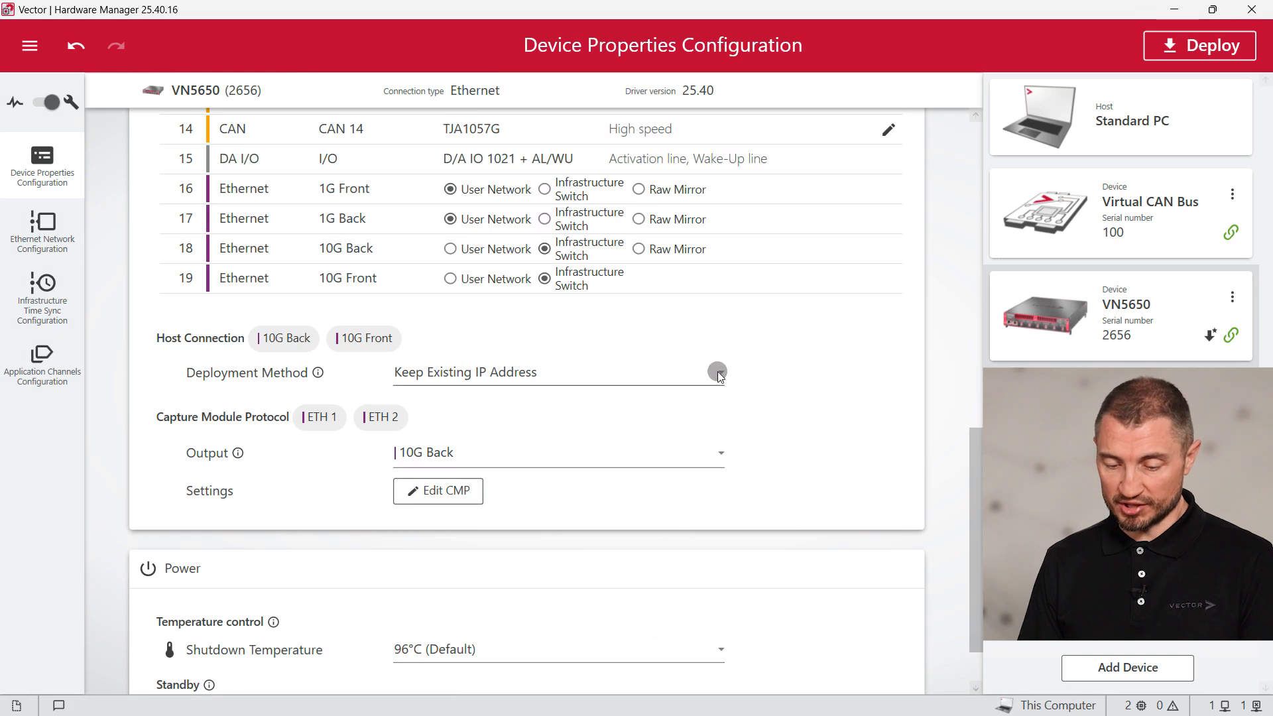
# Deploy the VN5650 with Overwrite IP Address (192.168.0.1), then switch to CANape
pyautogui.click(717, 373)
pyautogui.click(687, 408)
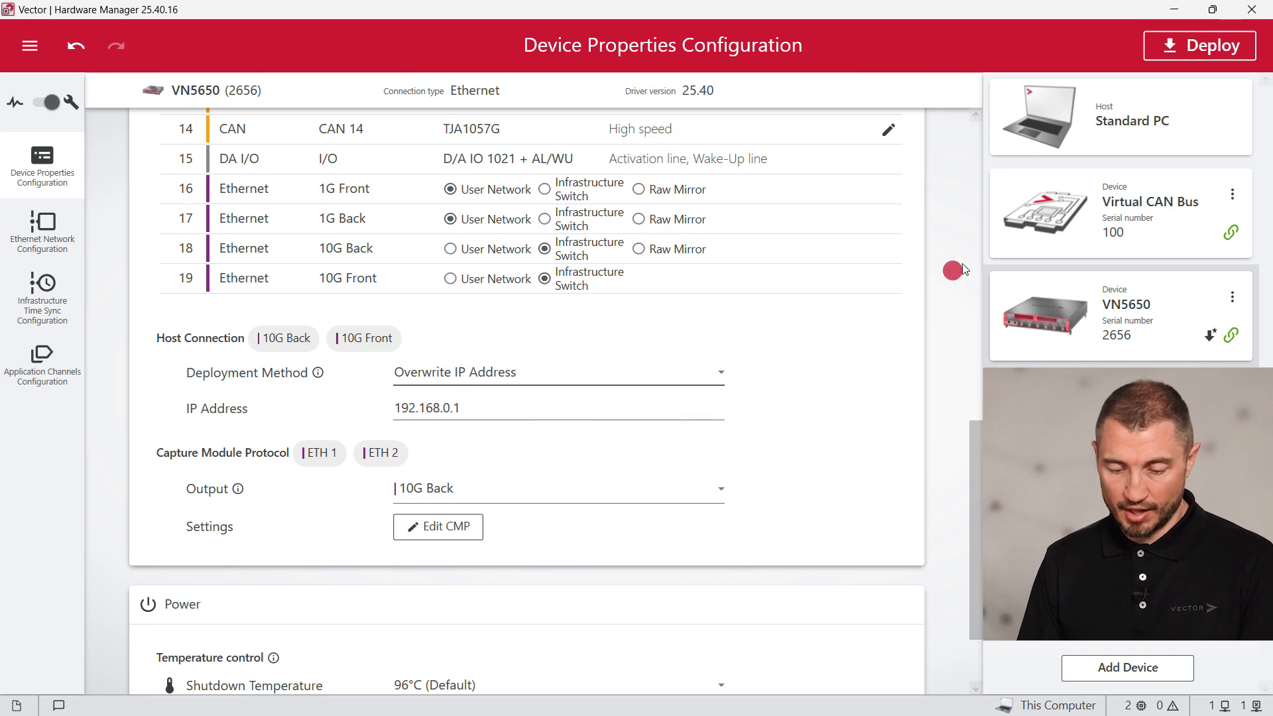
pyautogui.click(1212, 45)
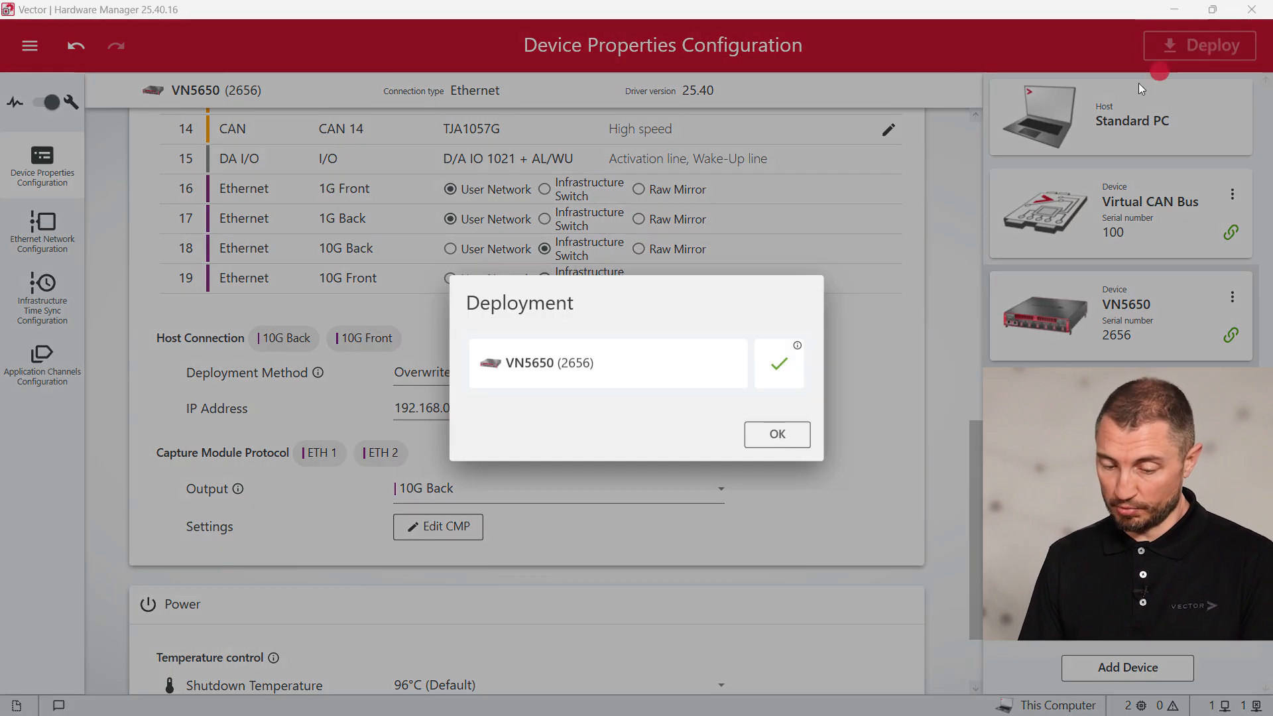
pyautogui.click(776, 435)
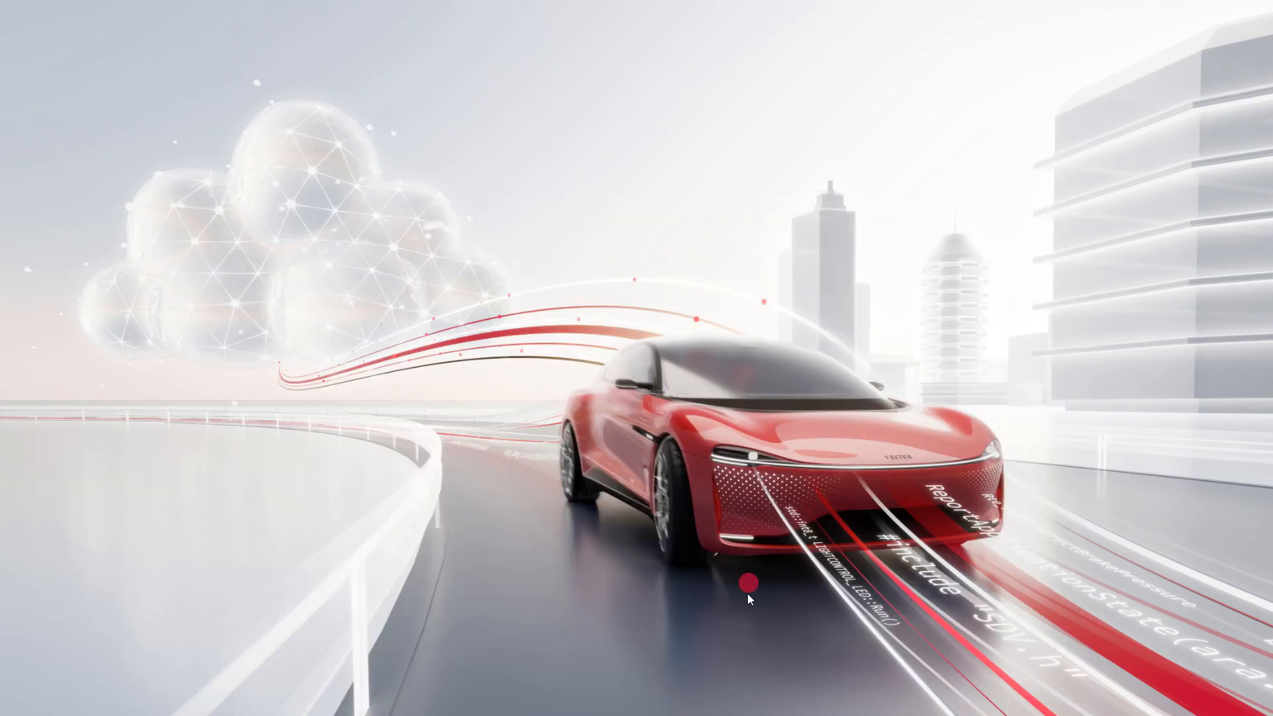
pyautogui.moveTo(757, 714)
pyautogui.click(800, 700)
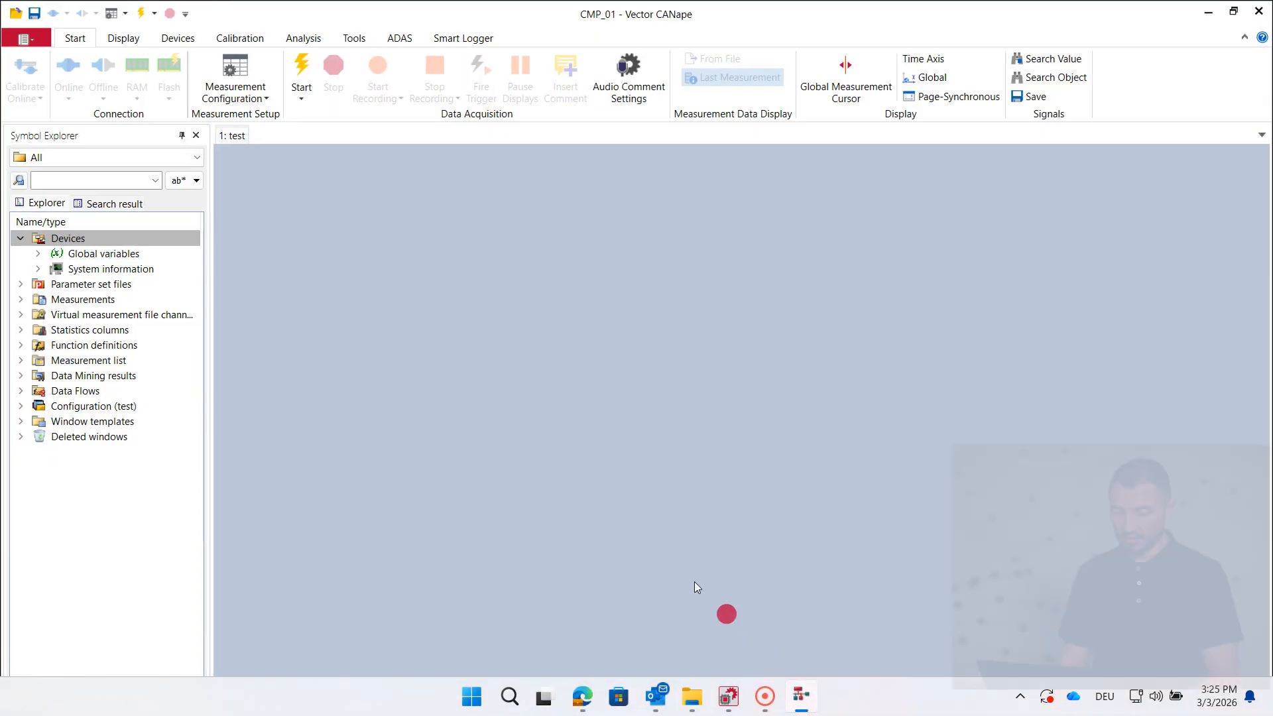
# Launch the CMP-Editor from the Devices tab and bring up its CMP Import Configuration dialog
pyautogui.click(178, 38)
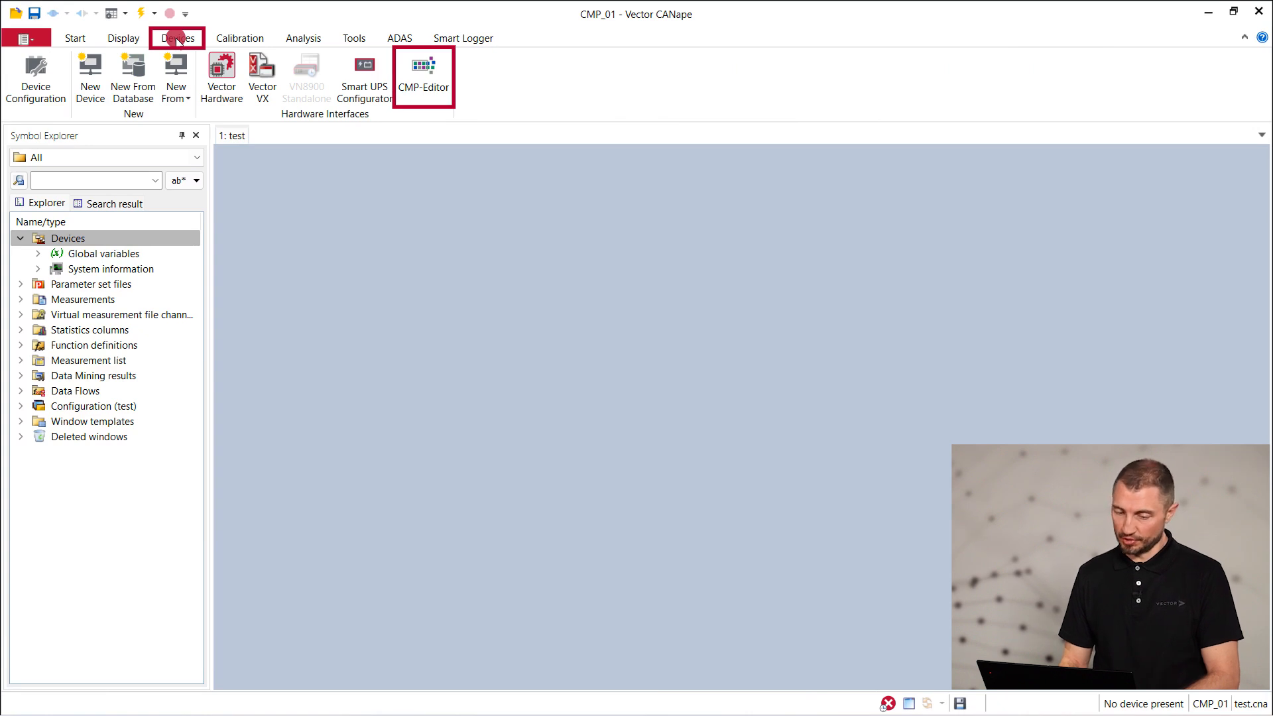
pyautogui.click(412, 78)
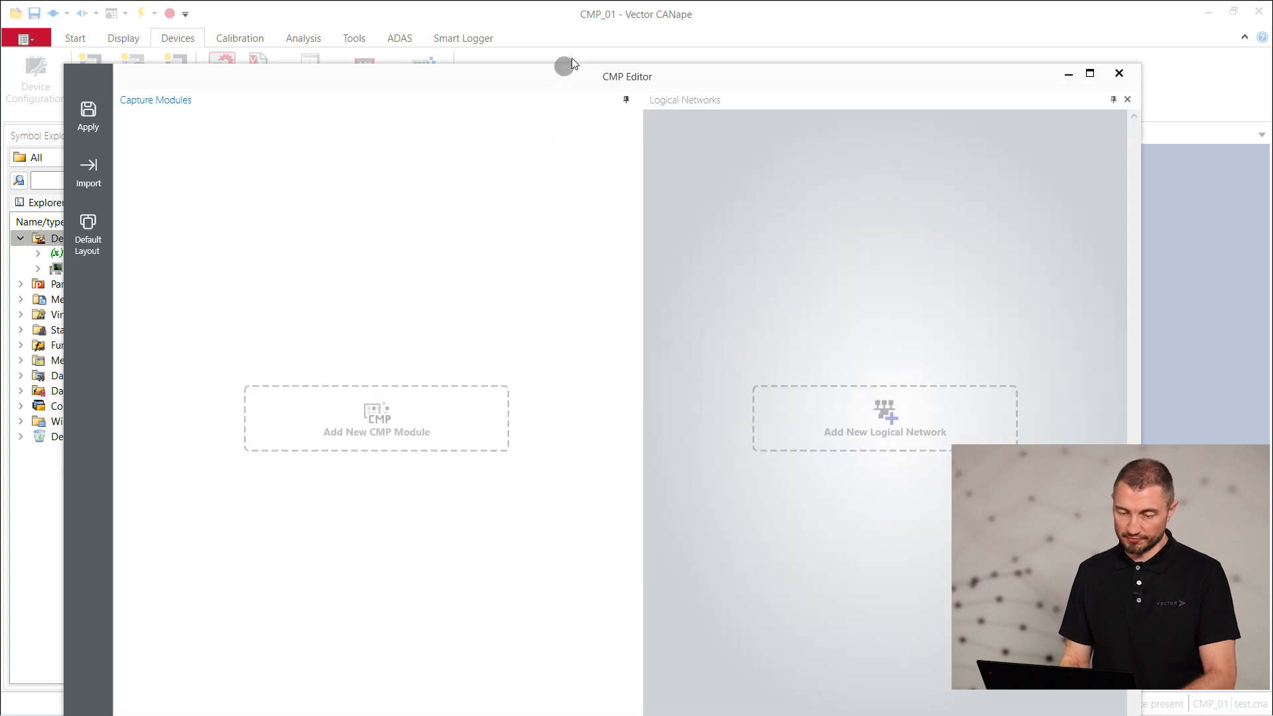
pyautogui.moveTo(565, 72); pyautogui.dragTo(586, 24)
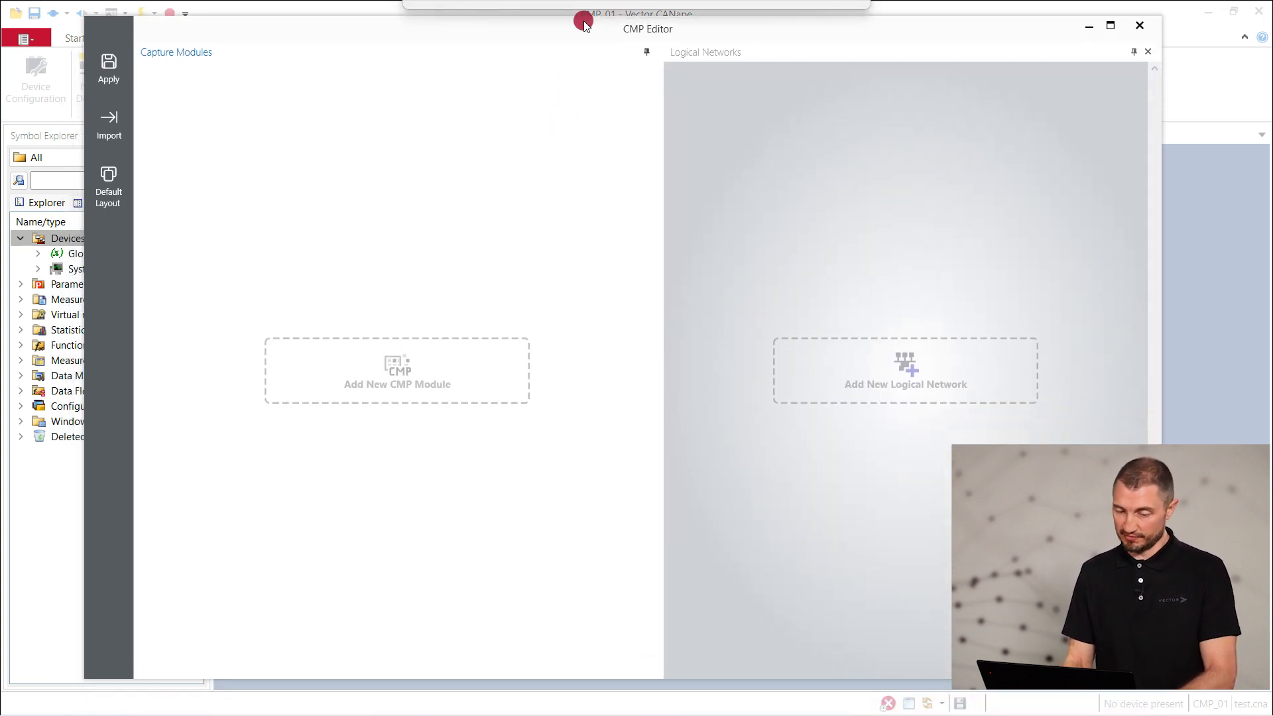
pyautogui.click(109, 125)
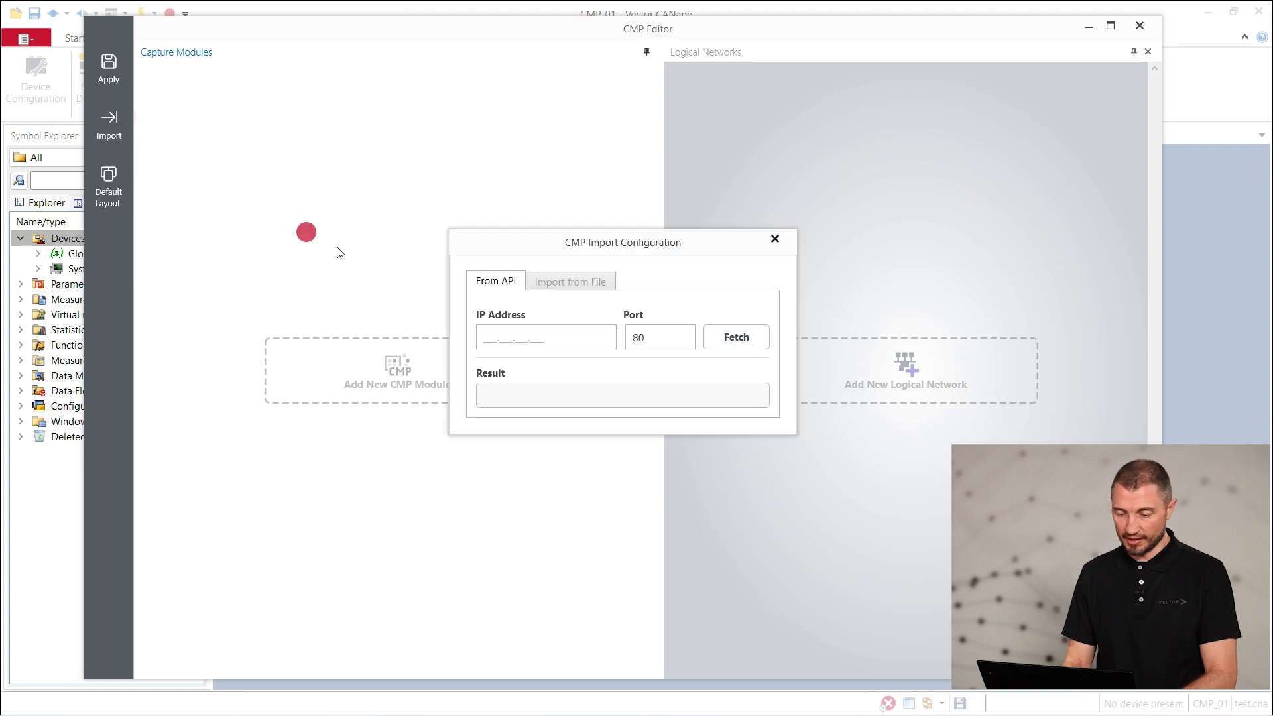
# Fetch the CMP configuration from IP address 192.168.0.1 and close the import dialog
pyautogui.click(508, 345)
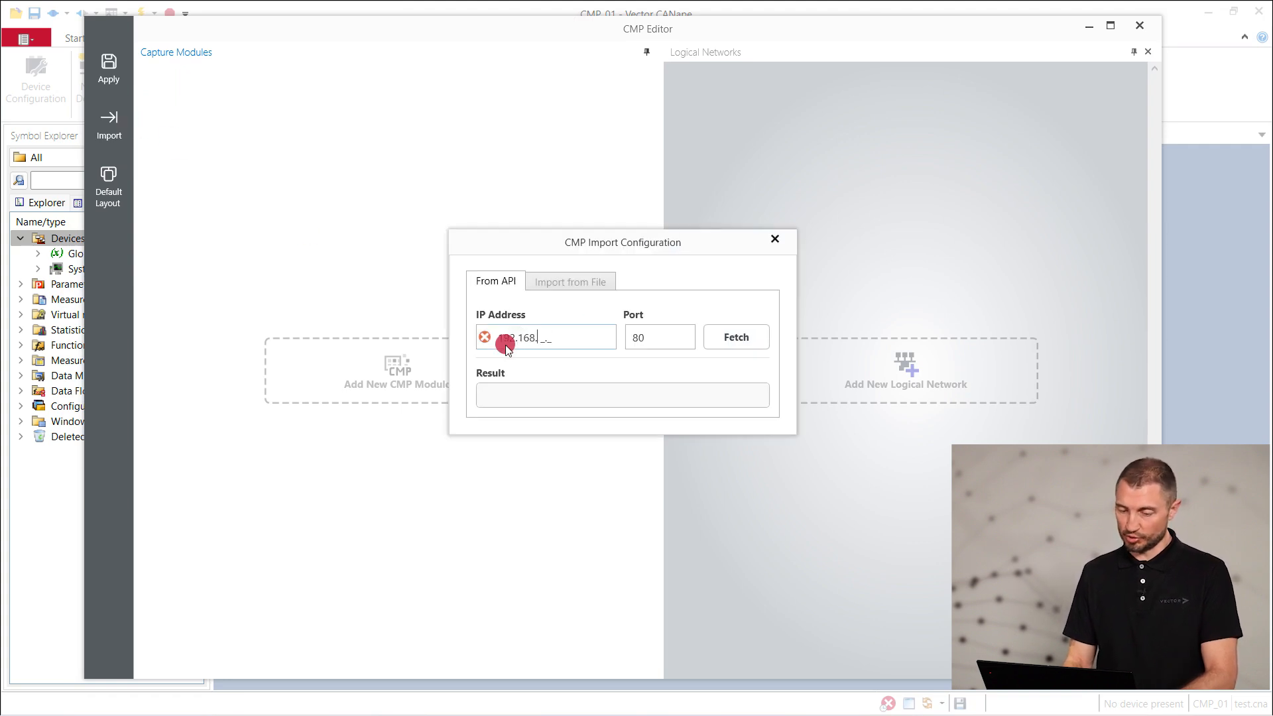
pyautogui.click(723, 338)
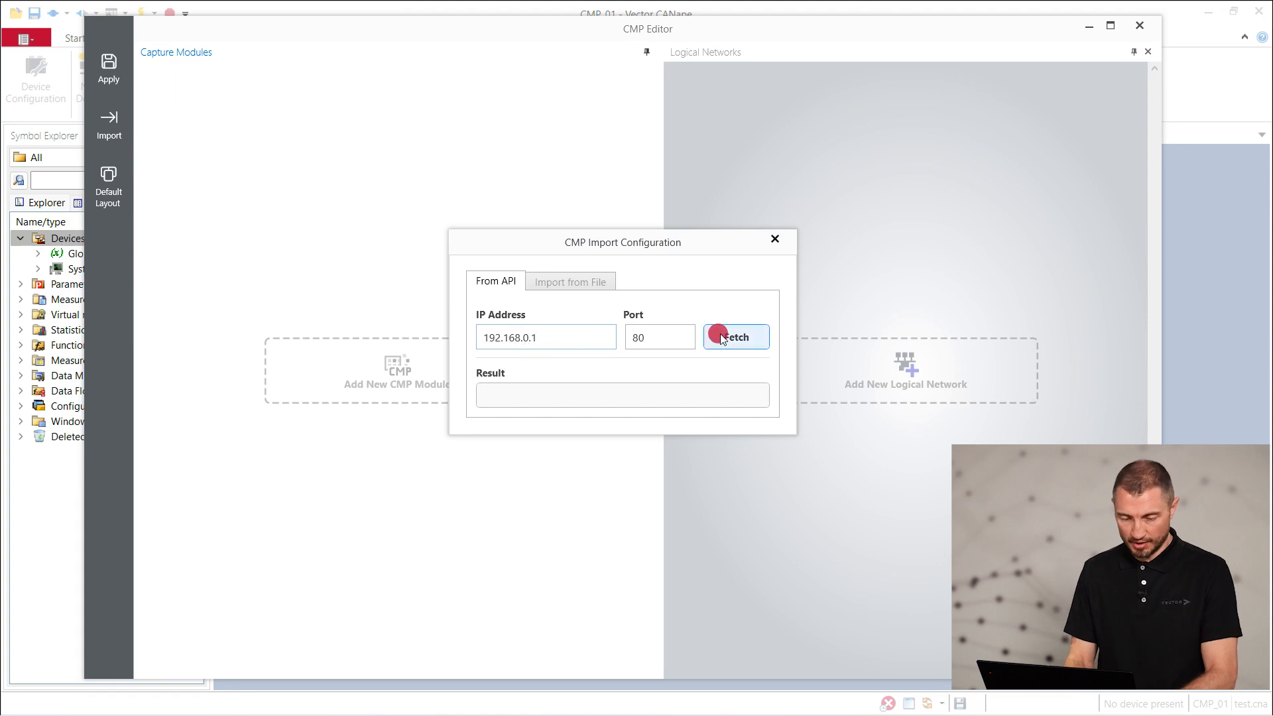
pyautogui.click(772, 241)
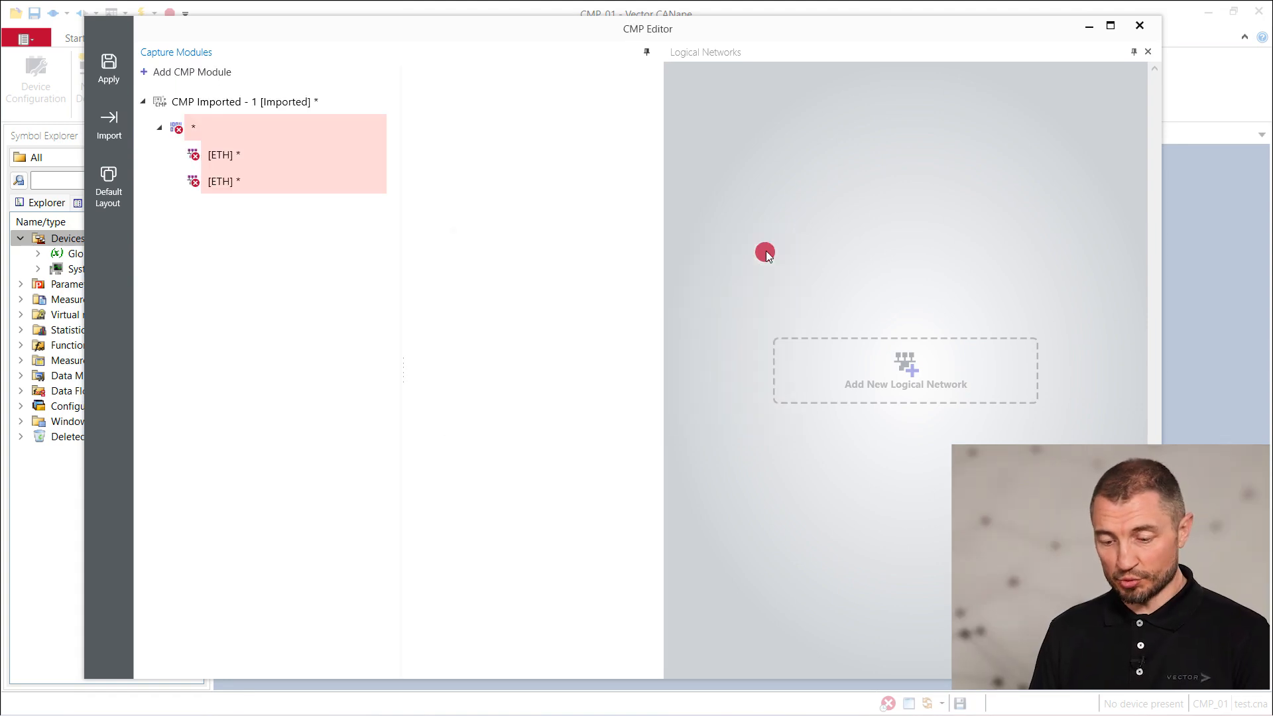
# Name the imported stream VN5650 and its ETH interfaces MyInterface1 and MyInterface2
pyautogui.click(214, 130)
pyautogui.click(508, 98)
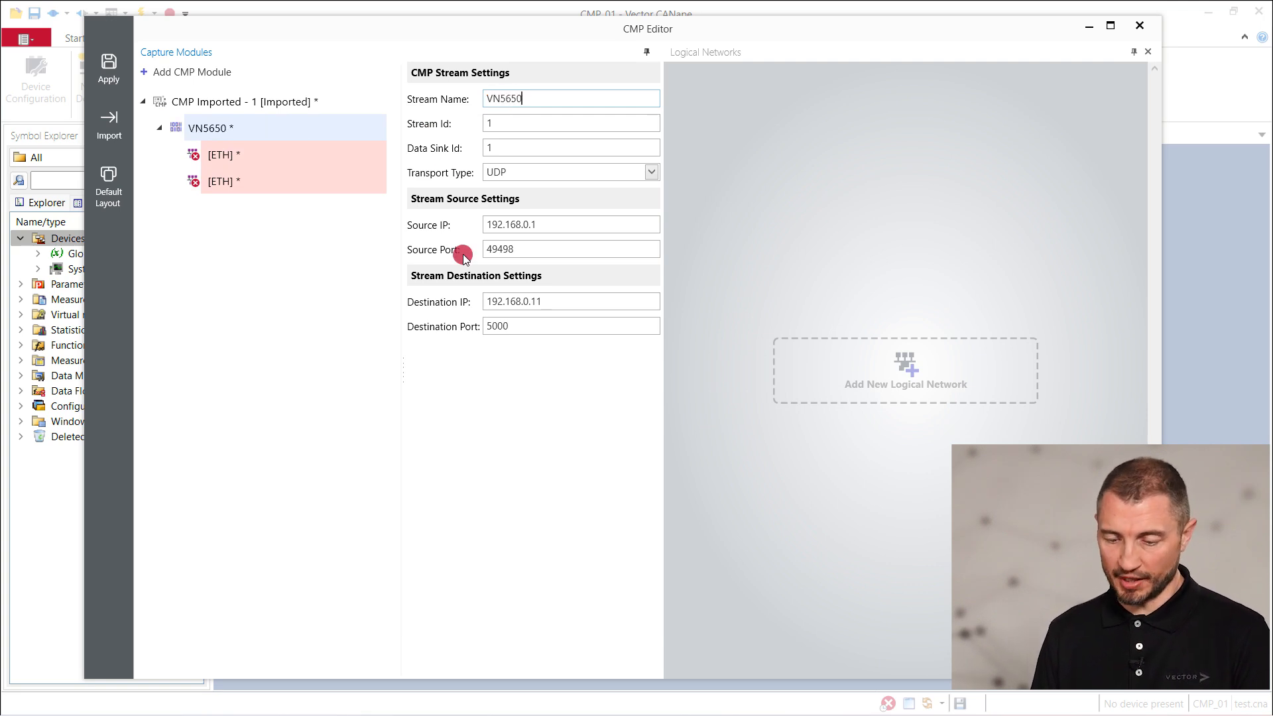
pyautogui.click(322, 177)
pyautogui.click(534, 100)
pyautogui.write('MyInterface1')
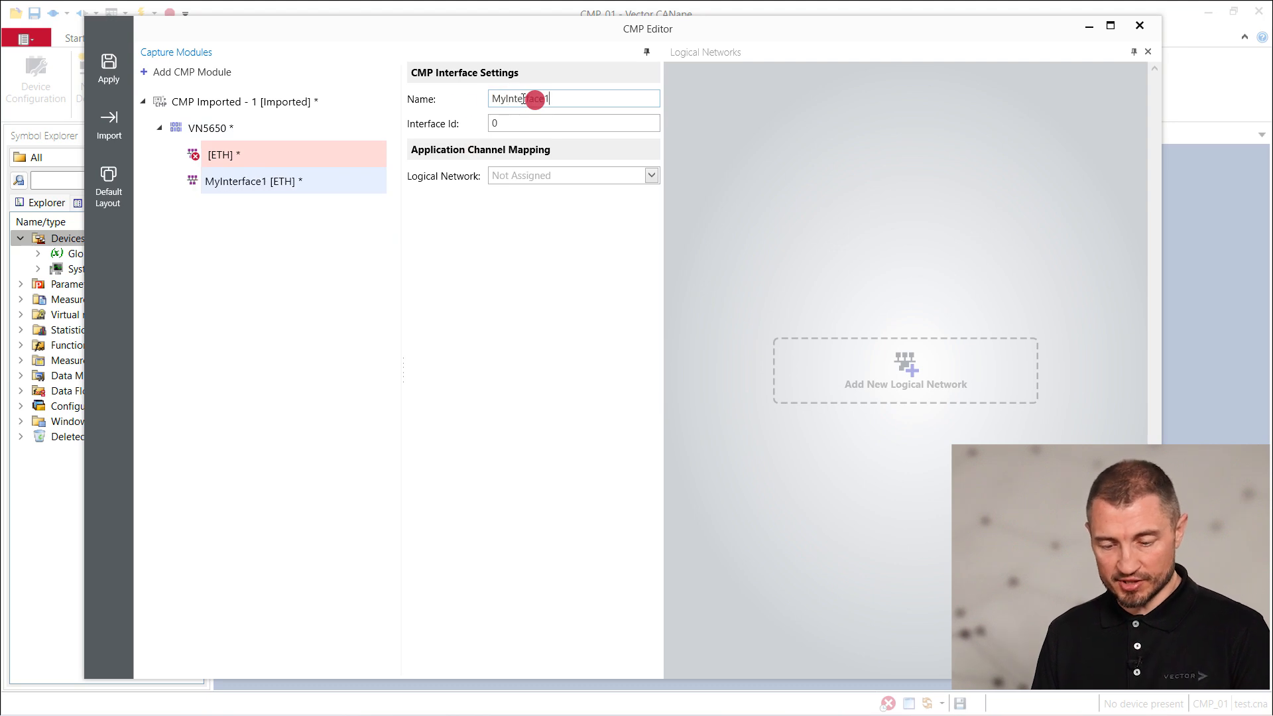
pyautogui.click(284, 156)
pyautogui.click(546, 100)
pyautogui.write('MyInterface2')
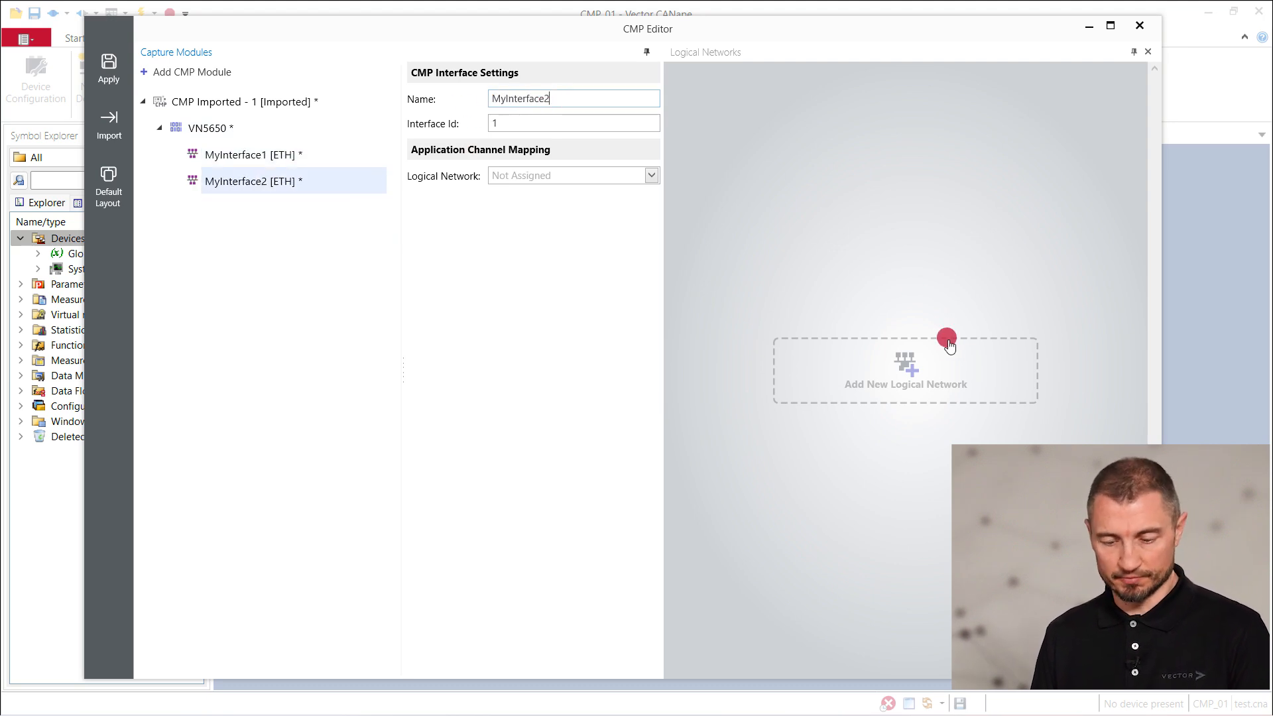
# Add a new CMP logical network and rename it MyNetwork
pyautogui.click(900, 370)
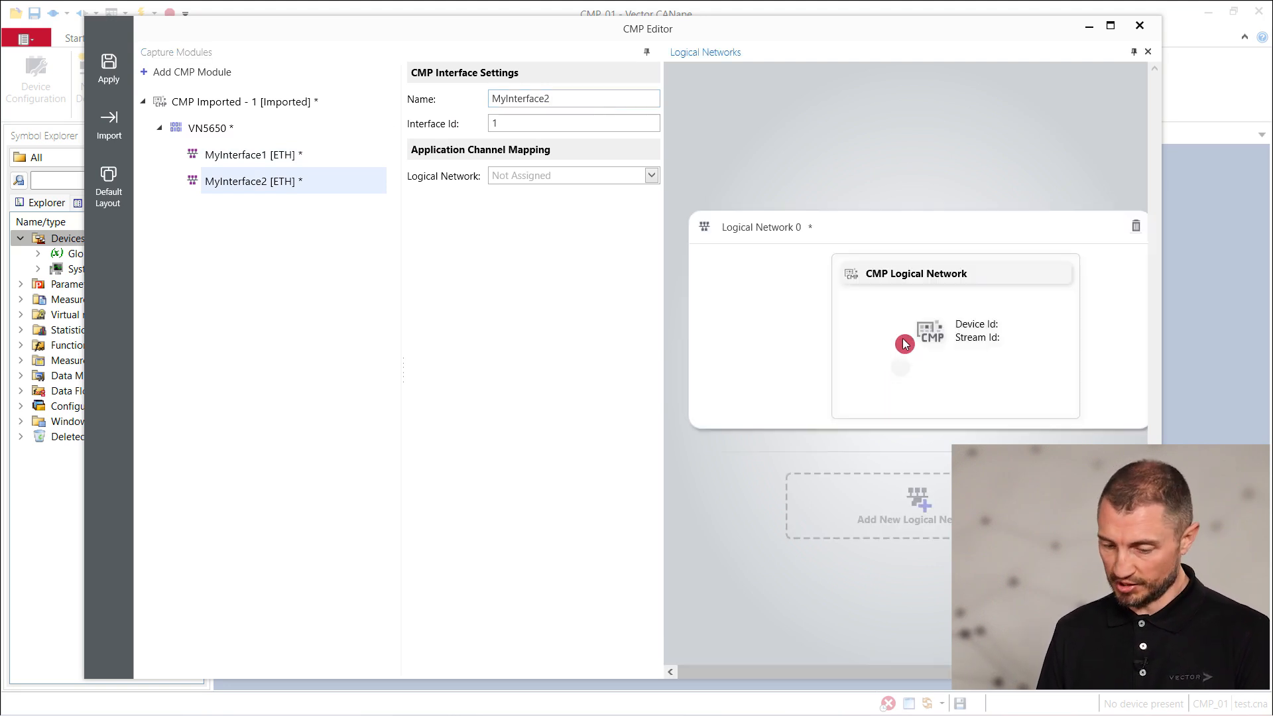
pyautogui.doubleClick(775, 227)
pyautogui.write('MyNetwork')
# Assign MyInterface1 and MyInterface2 to MyNetwork, apply the changes and close the CMP Editor
pyautogui.click(349, 158)
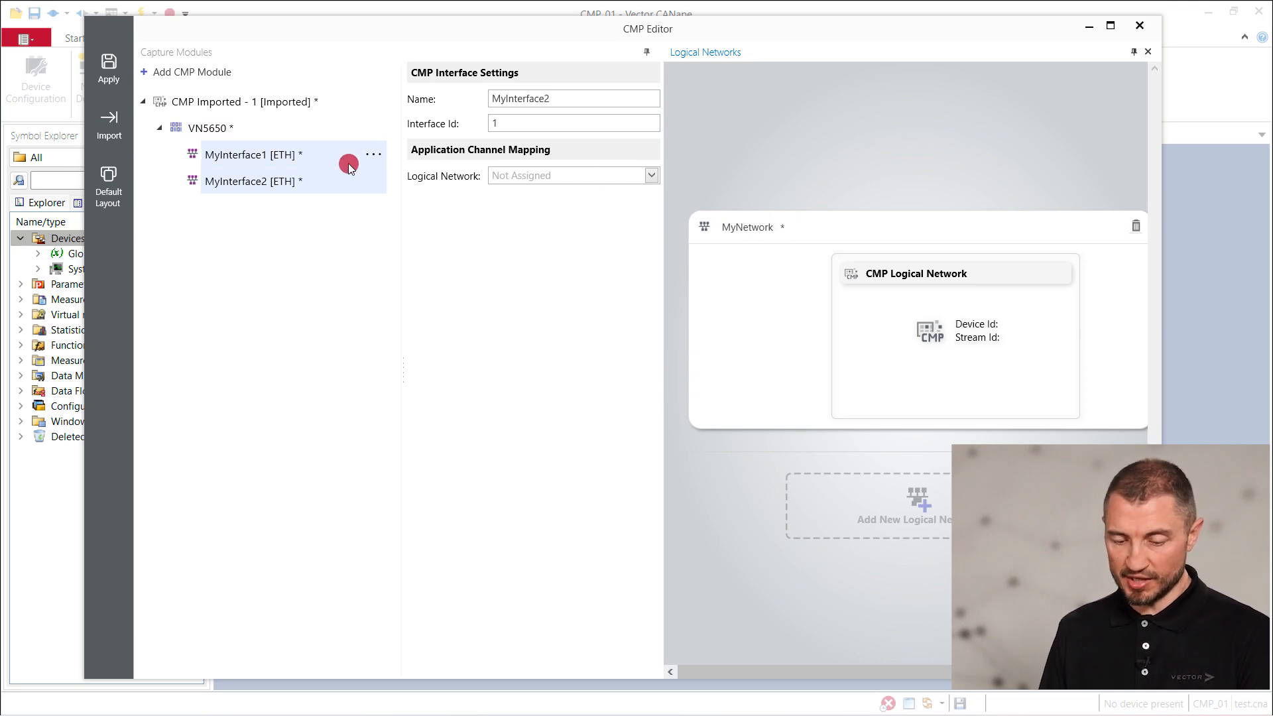
pyautogui.click(649, 175)
pyautogui.click(564, 193)
pyautogui.click(270, 183)
pyautogui.click(652, 175)
pyautogui.click(557, 194)
pyautogui.click(109, 68)
pyautogui.click(1140, 26)
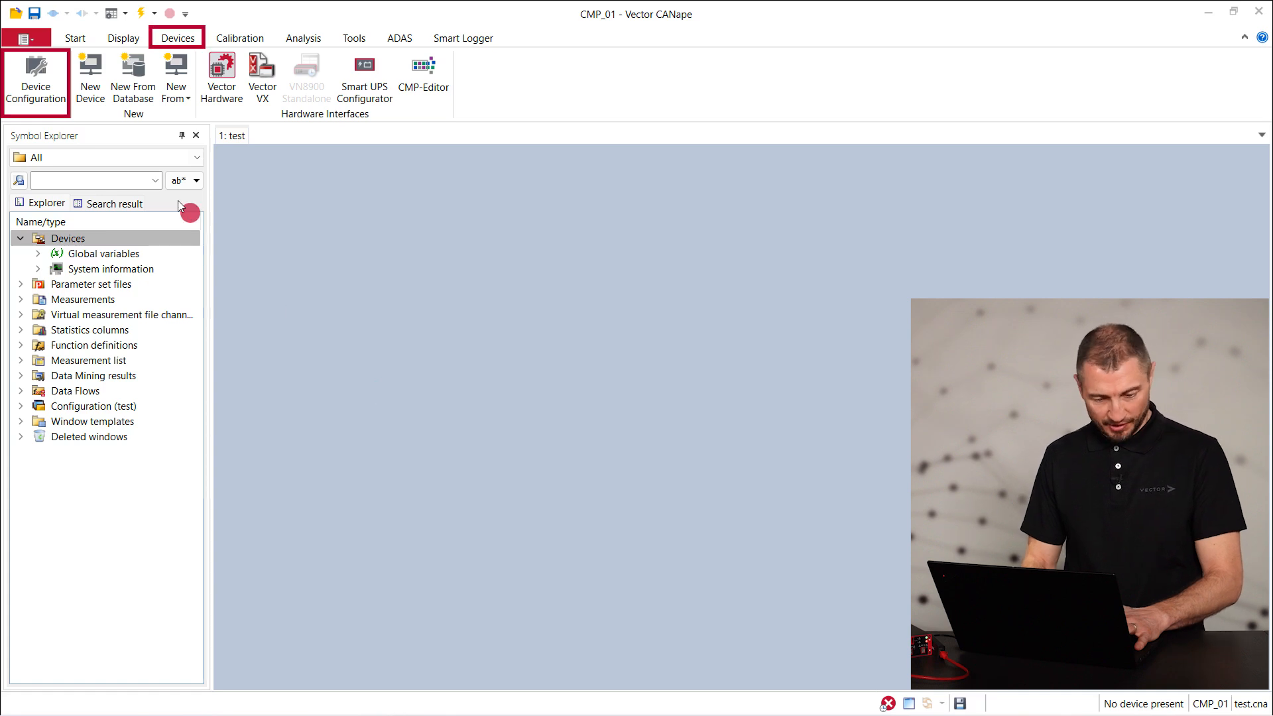
# In Device Configuration, create Ethernet network ETH_Network using channel CMP::MyNetwork
pyautogui.click(39, 80)
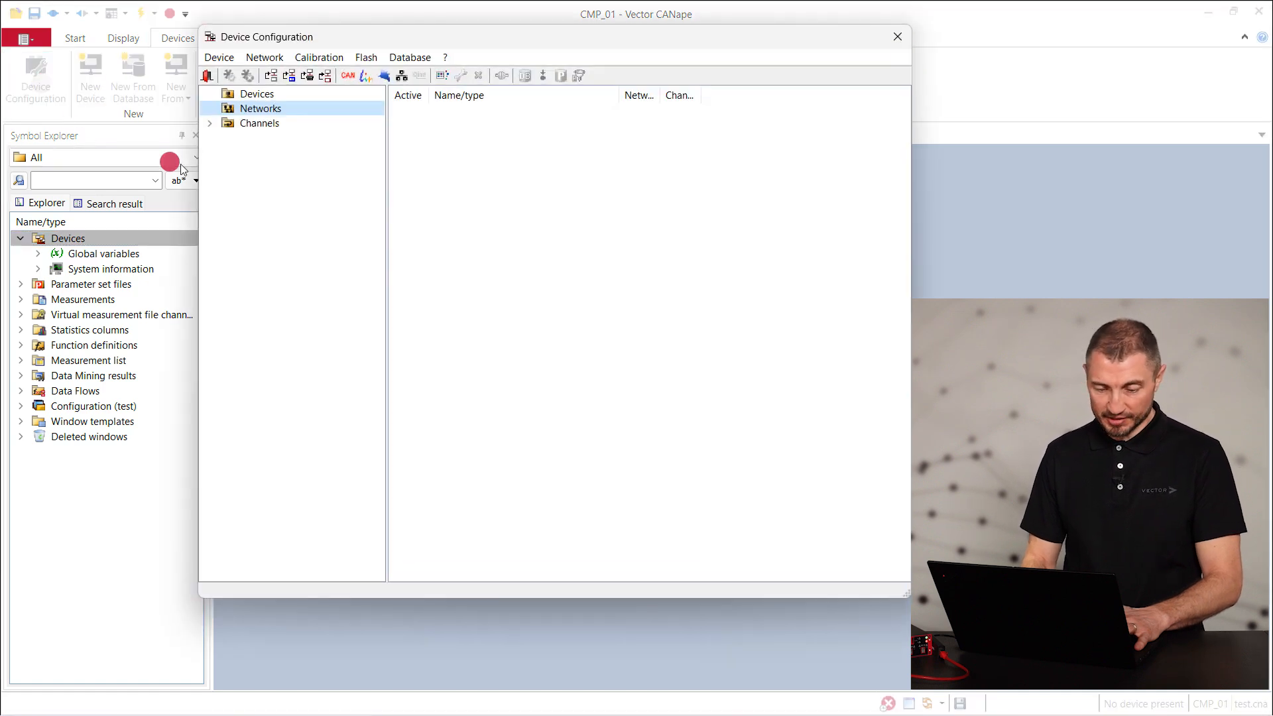
pyautogui.rightClick(265, 110)
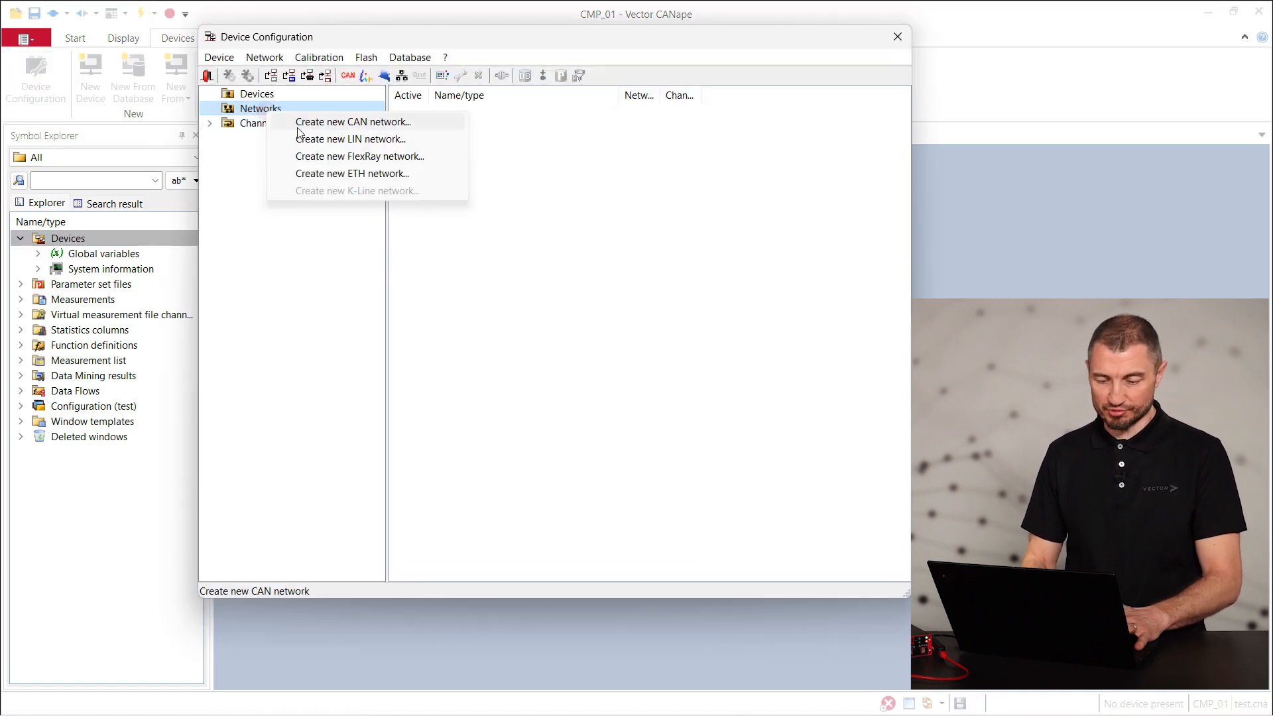
pyautogui.click(341, 173)
pyautogui.click(386, 127)
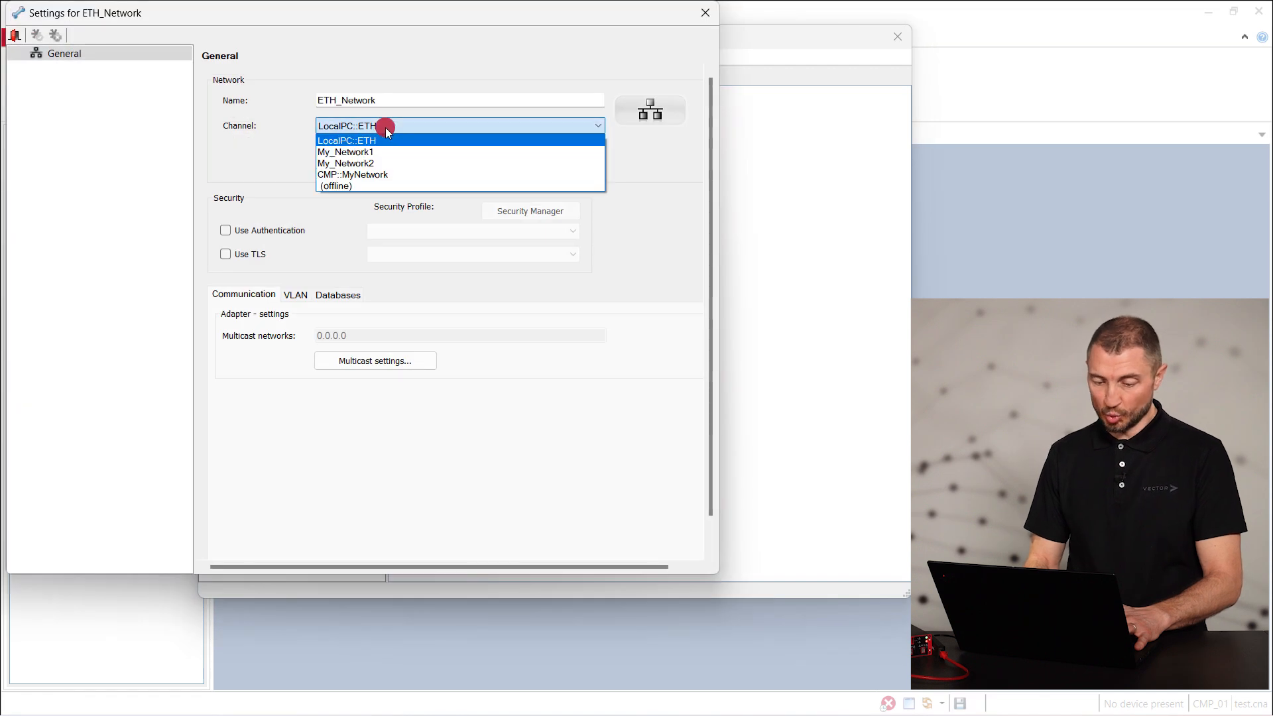
pyautogui.click(386, 176)
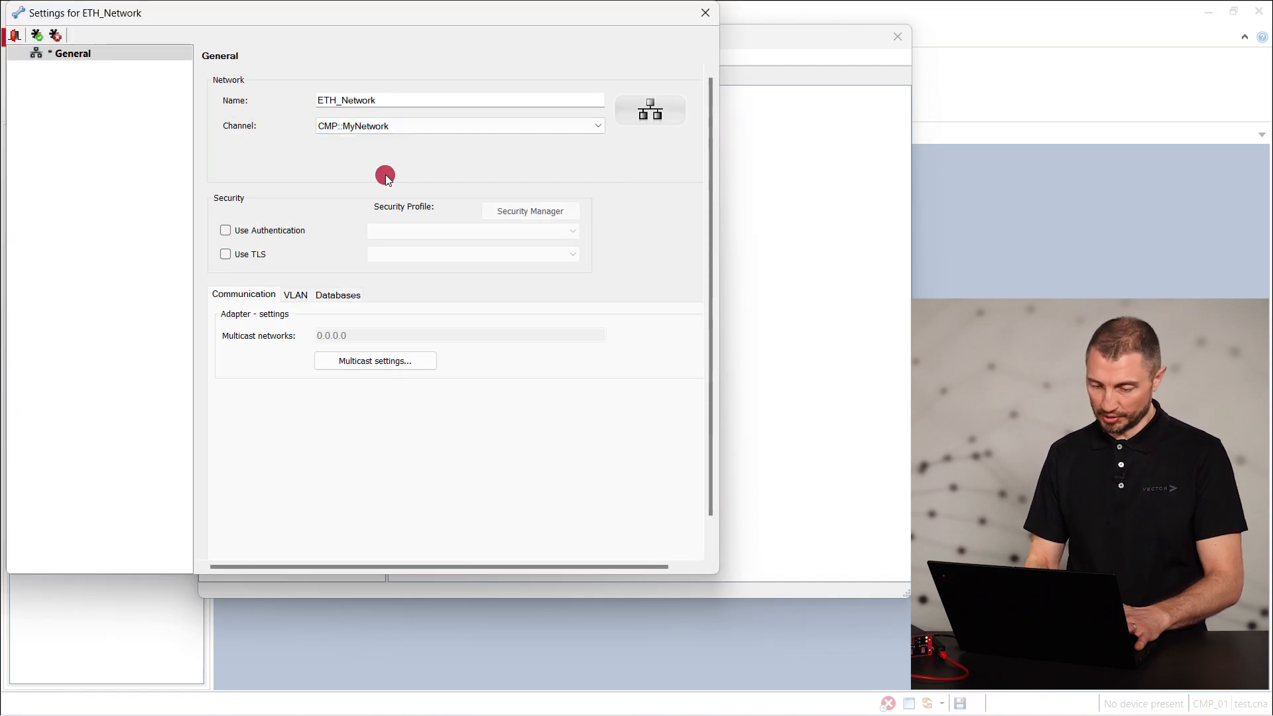
pyautogui.click(22, 35)
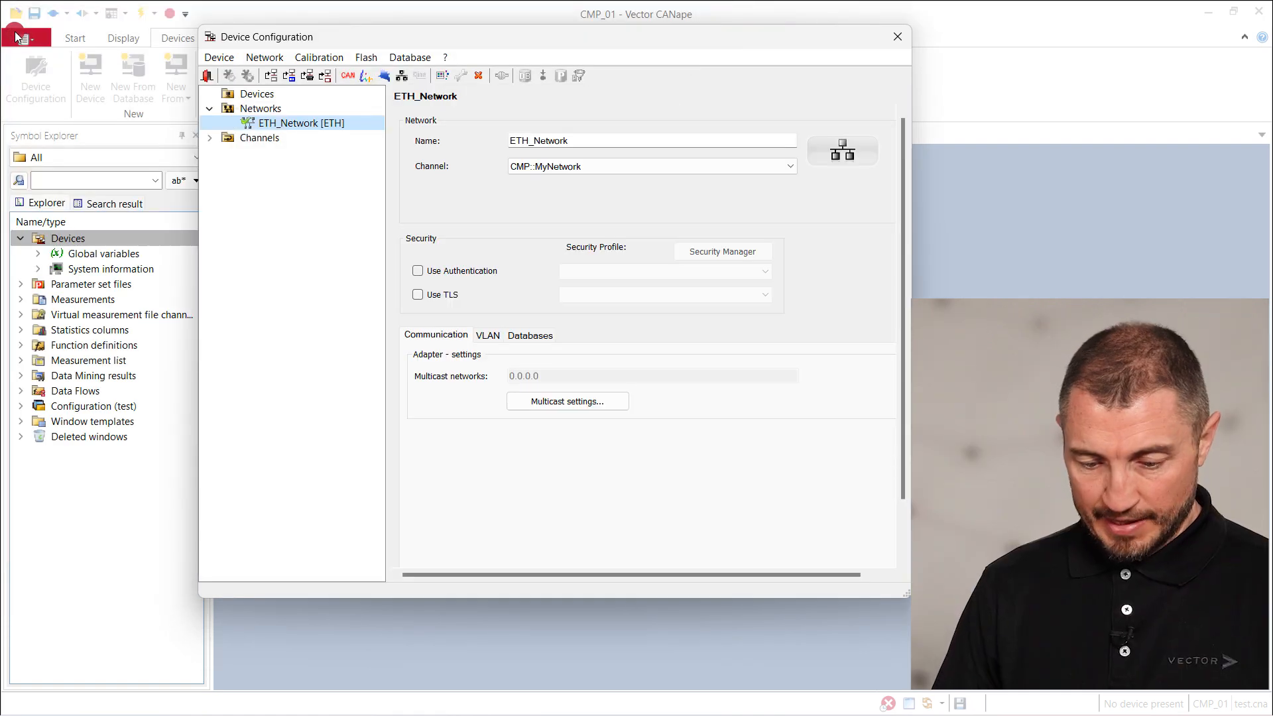
pyautogui.click(281, 130)
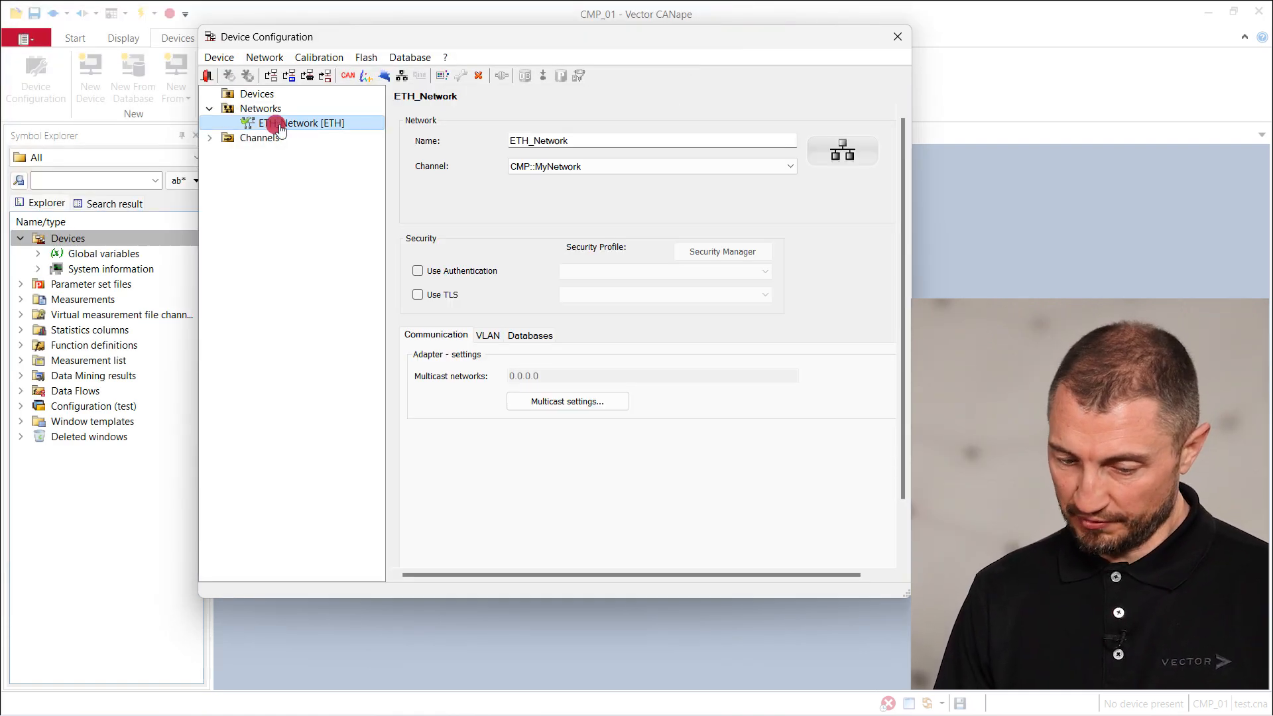
# Add device ECU1 under ETH_Network with the Network.arxml database, then close the configuration windows
pyautogui.rightClick(280, 129)
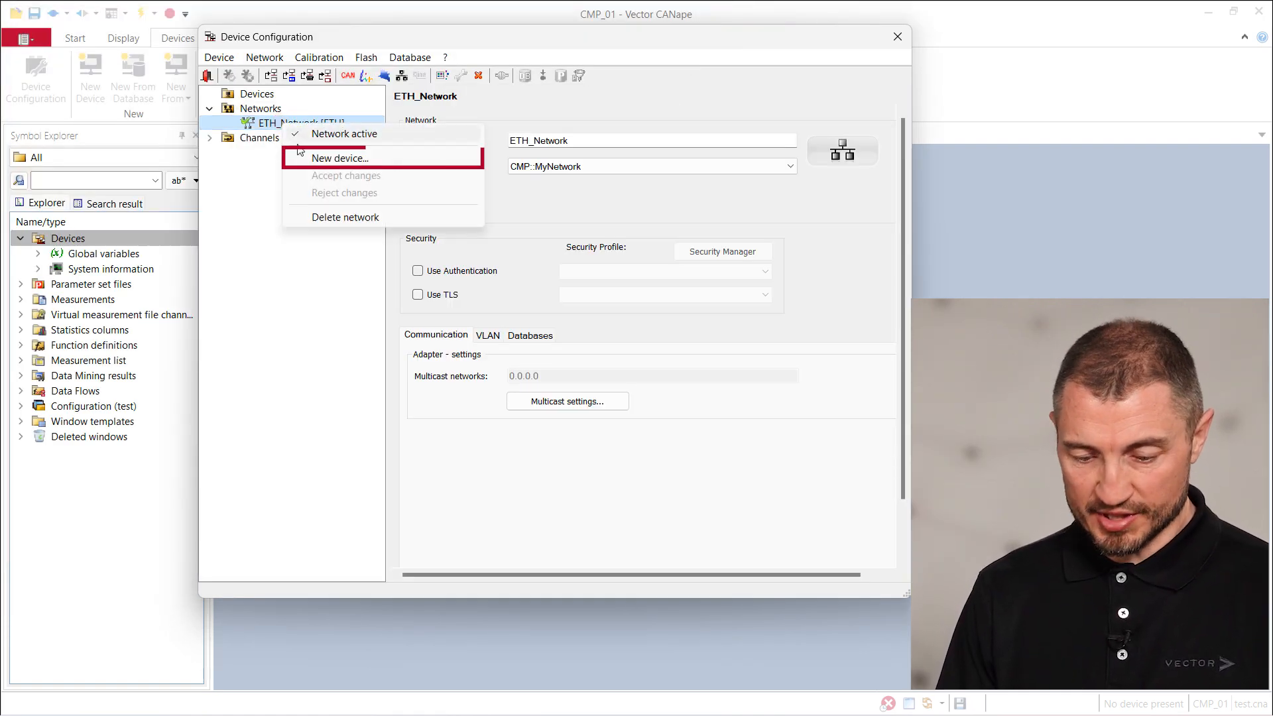
pyautogui.click(331, 159)
pyautogui.click(441, 106)
pyautogui.write('ECU1')
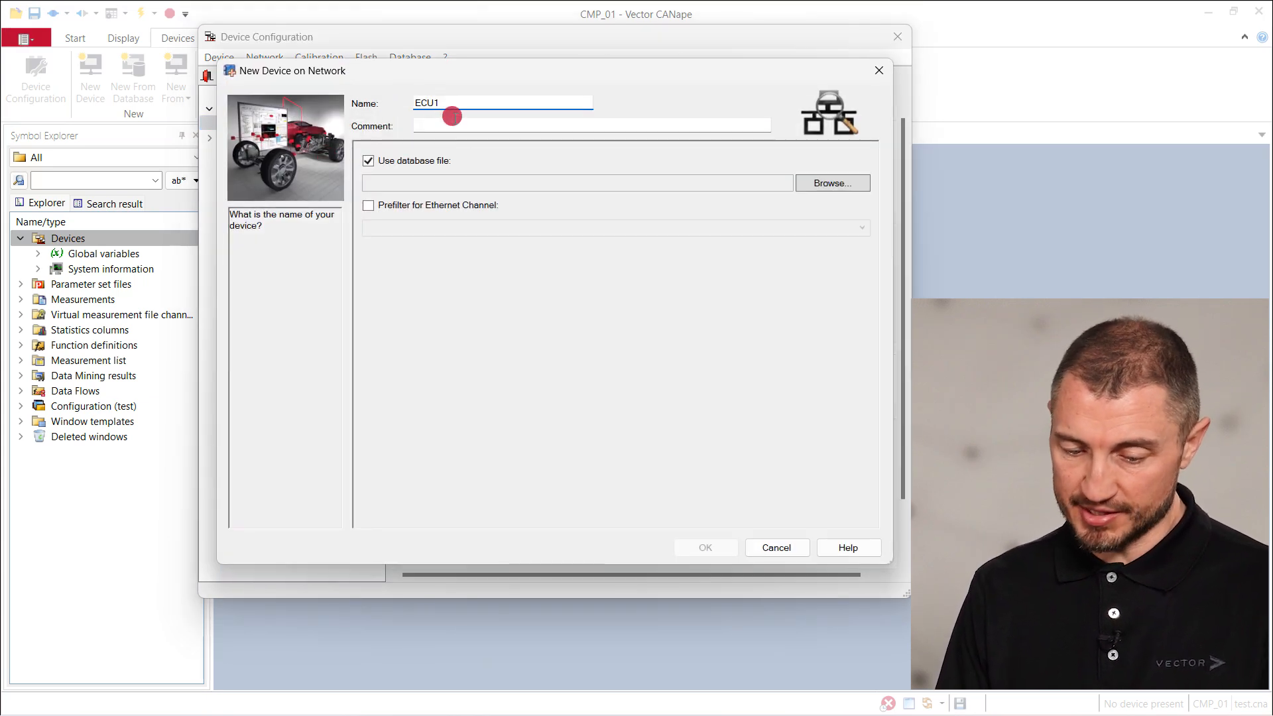
pyautogui.click(830, 185)
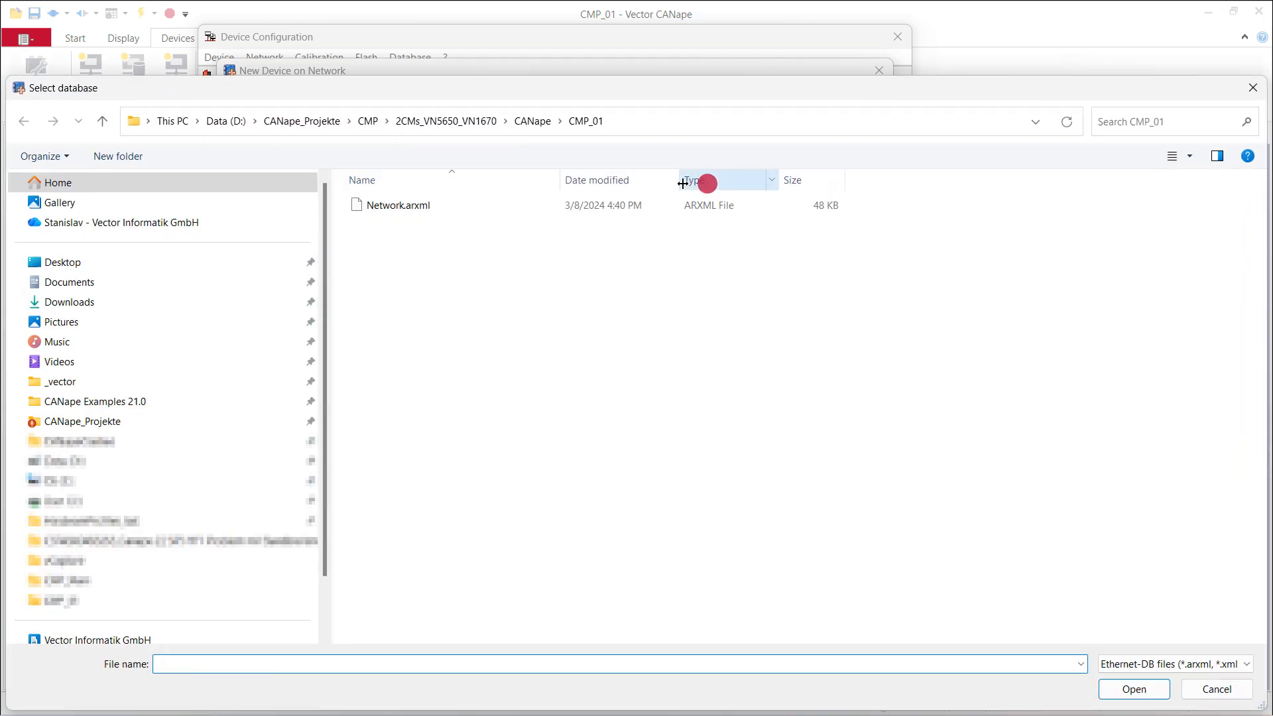
pyautogui.click(415, 205)
pyautogui.click(1136, 693)
pyautogui.click(711, 547)
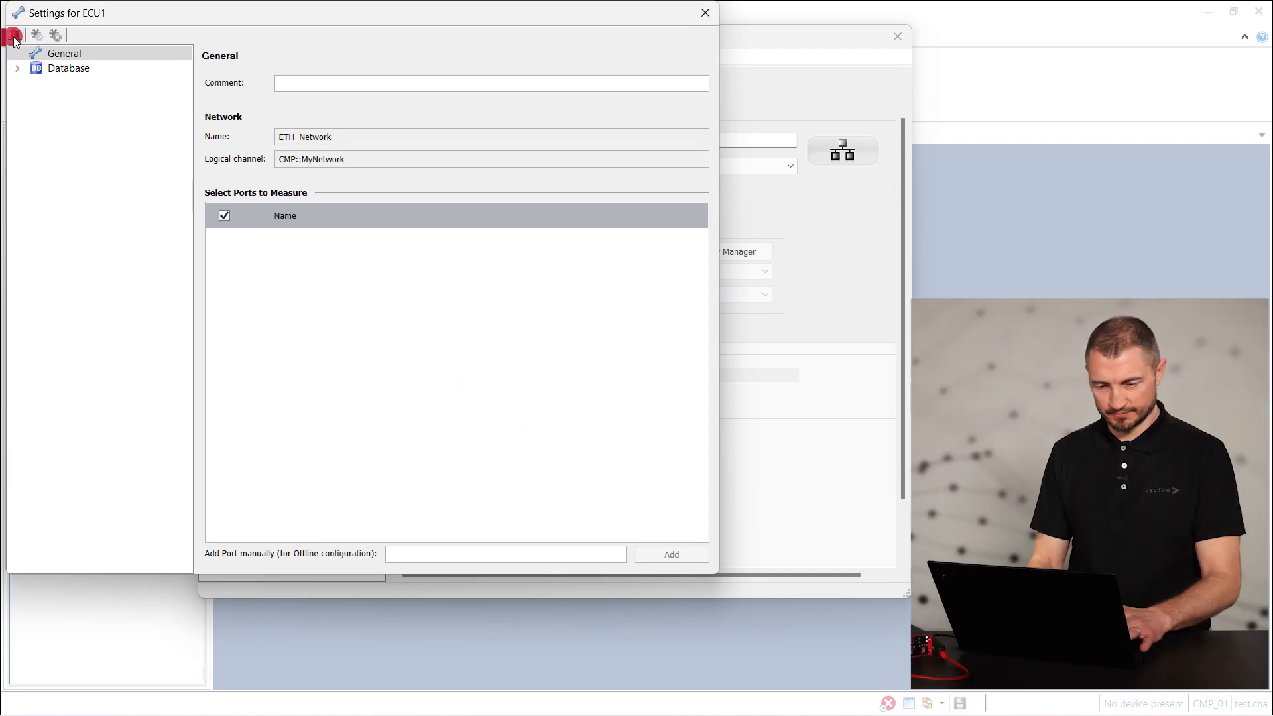
pyautogui.click(14, 36)
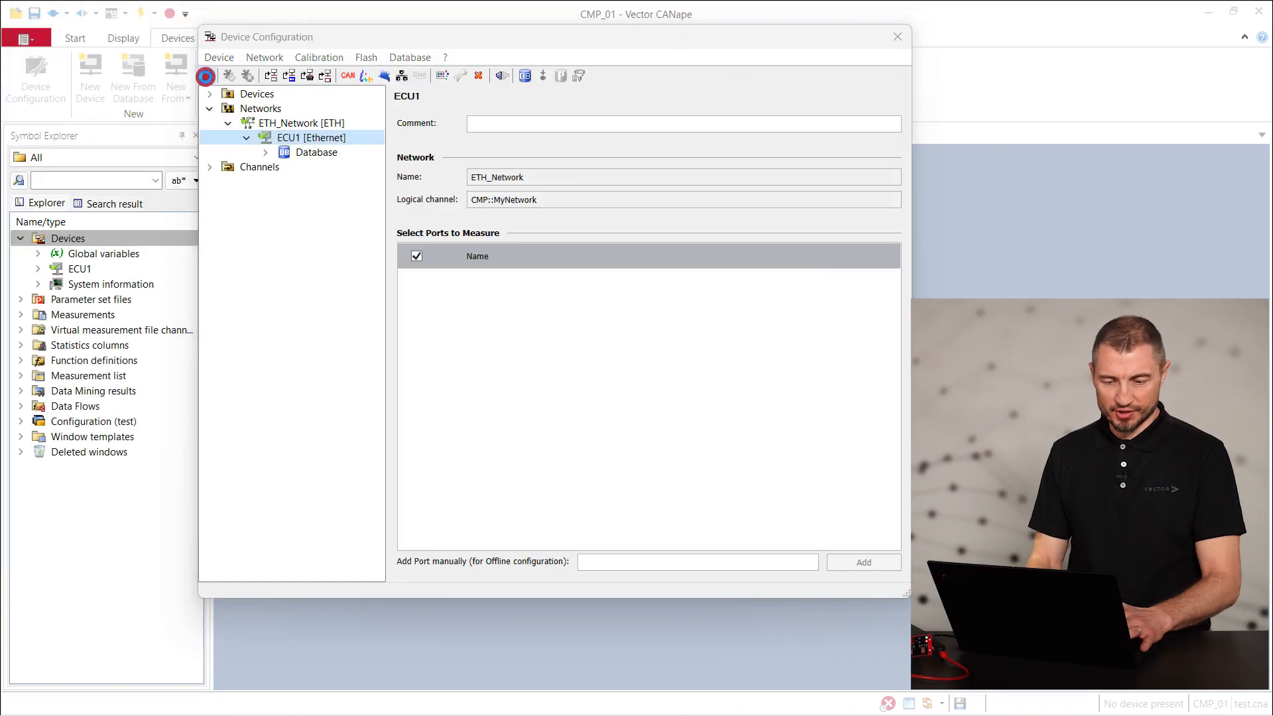
pyautogui.click(207, 75)
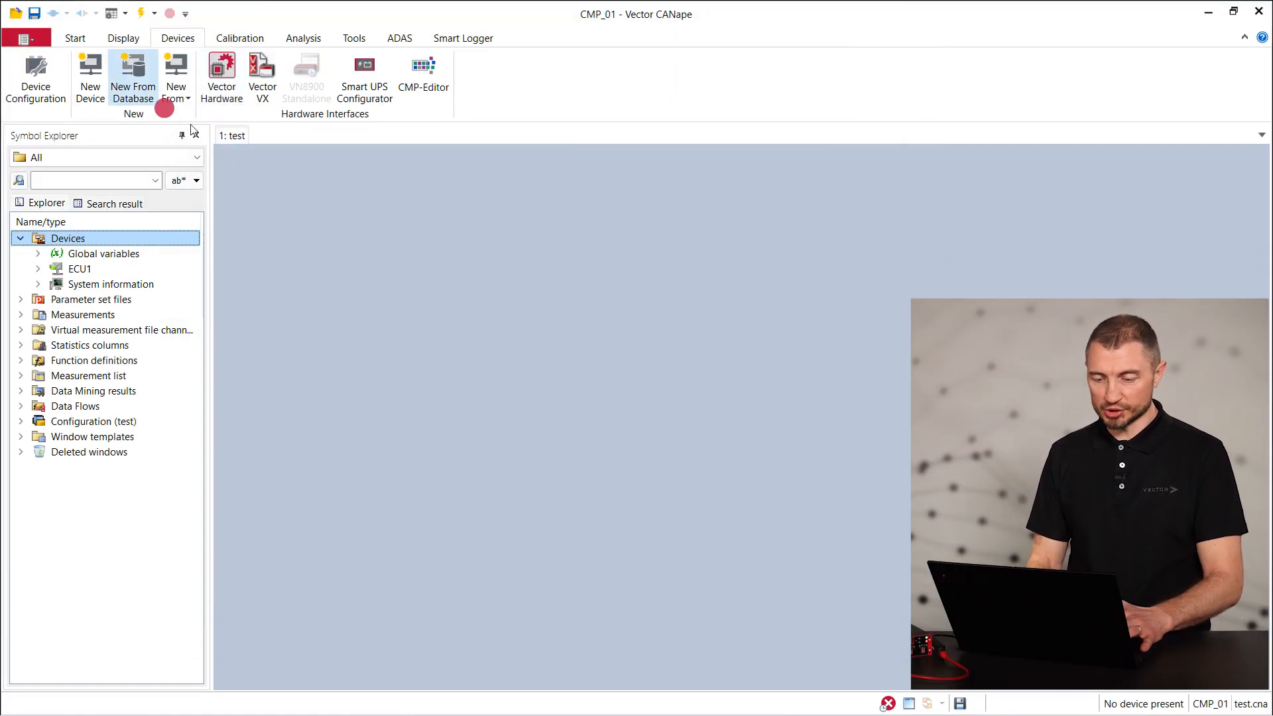
# Add a Trace Window to the page via Other Windows
pyautogui.click(336, 237)
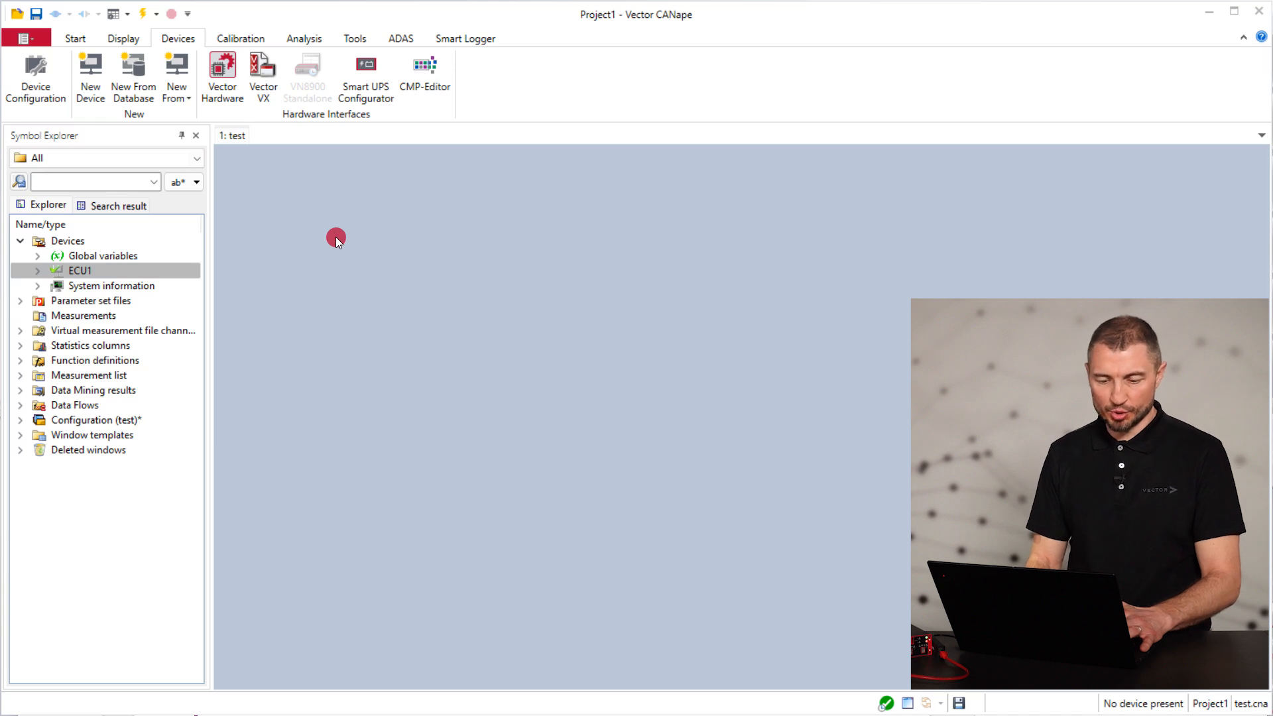
pyautogui.rightClick(335, 237)
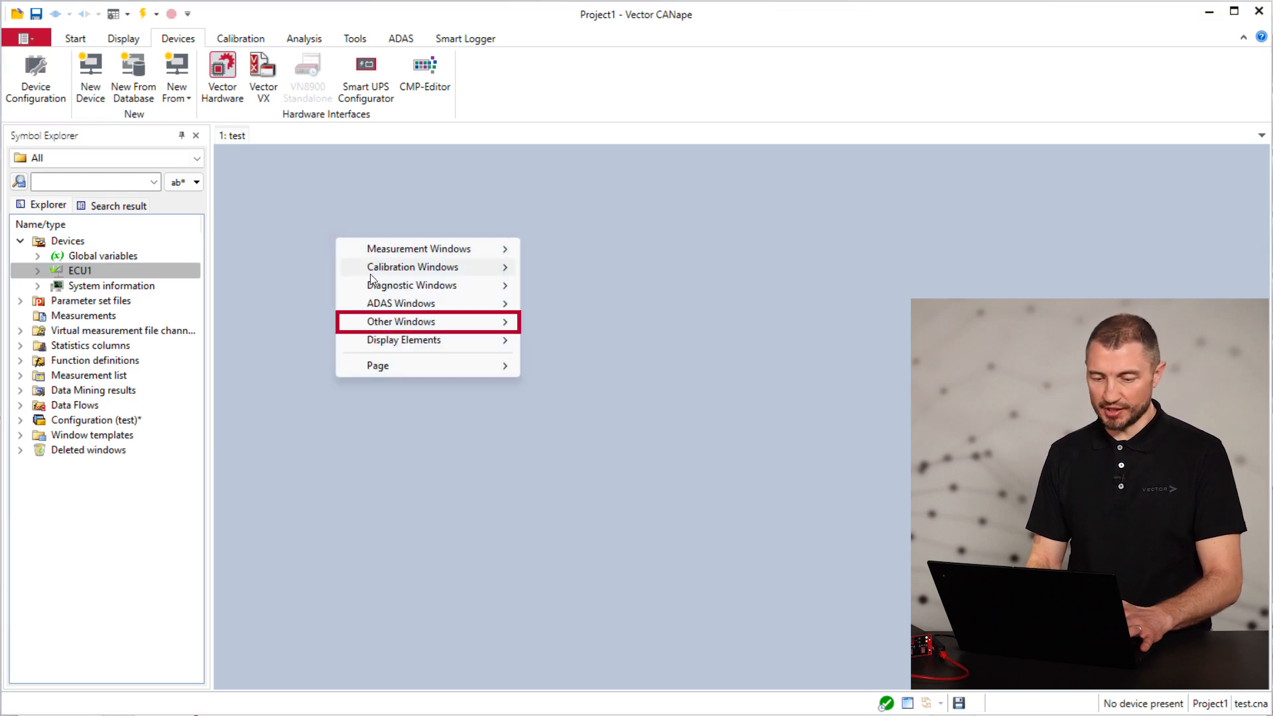
pyautogui.moveTo(391, 324)
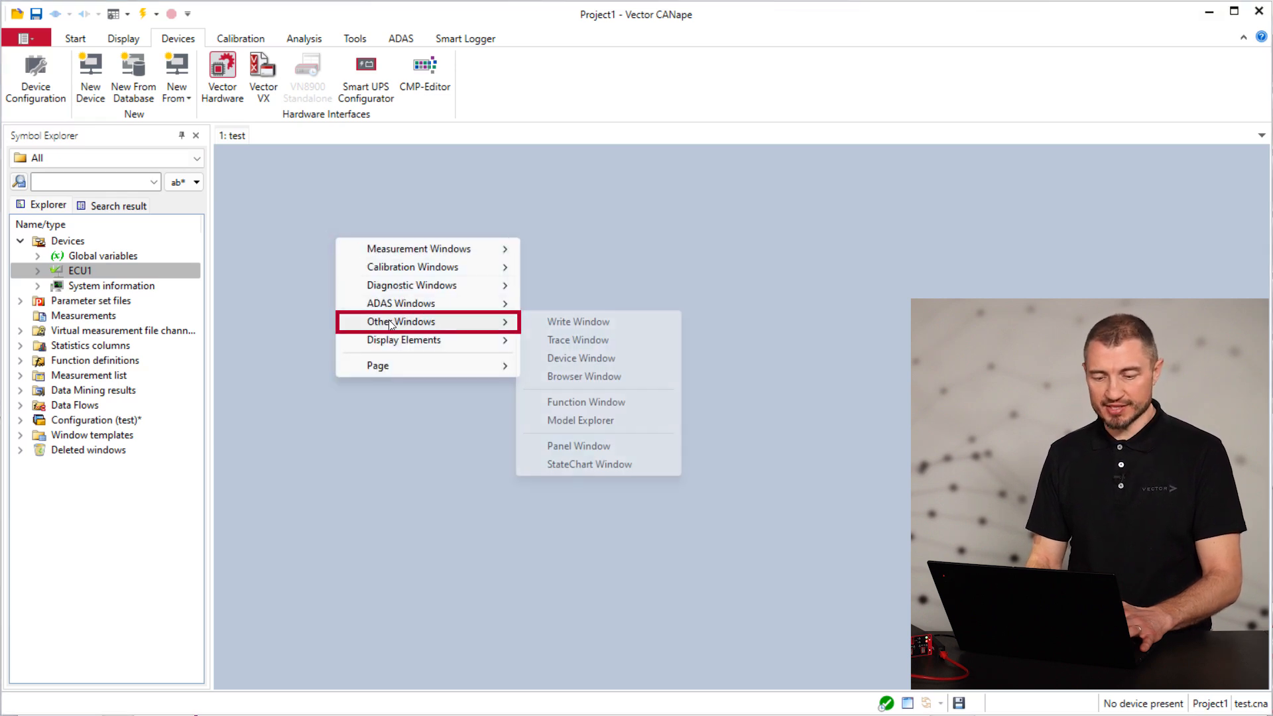
pyautogui.click(561, 341)
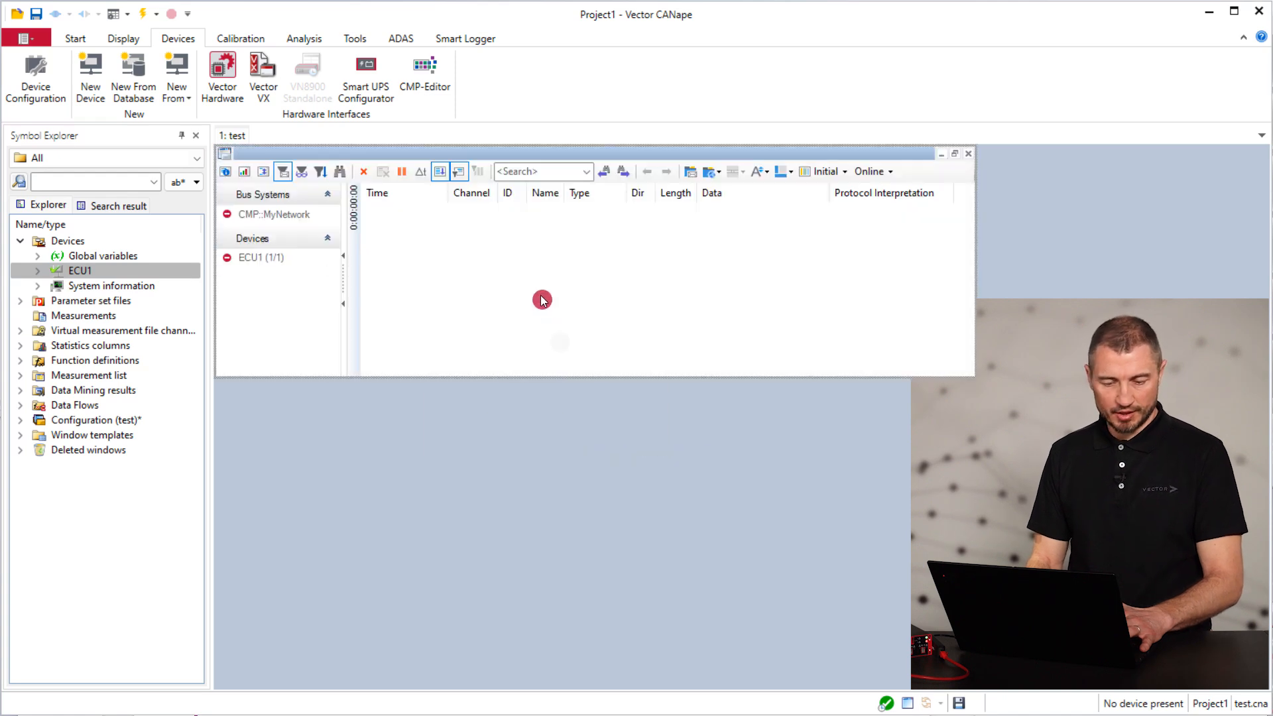
# Display CMP::MyNetwork and ECU1 traffic in the trace and expand ECU1's EMotor signals
pyautogui.click(239, 213)
pyautogui.click(248, 215)
pyautogui.click(227, 258)
pyautogui.click(245, 257)
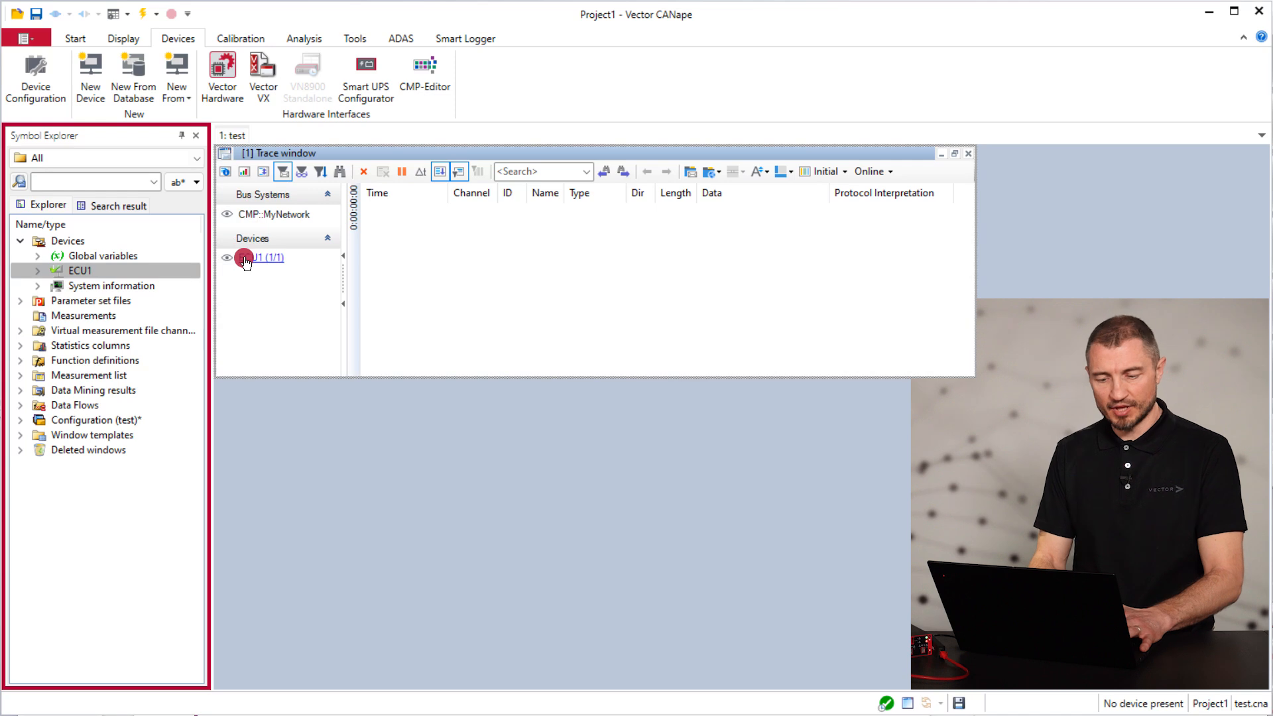
pyautogui.click(38, 270)
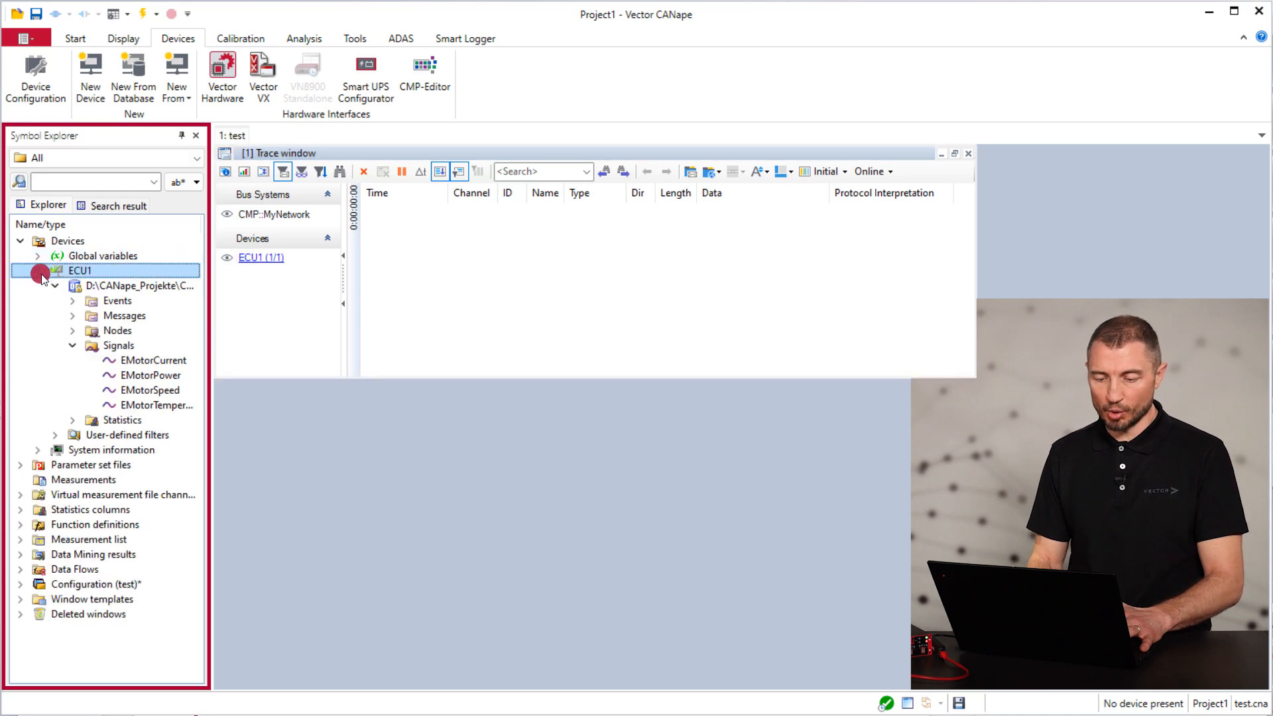
# Drop ECU1's four EMotor signals onto the page as a Graphic Window
pyautogui.click(132, 360)
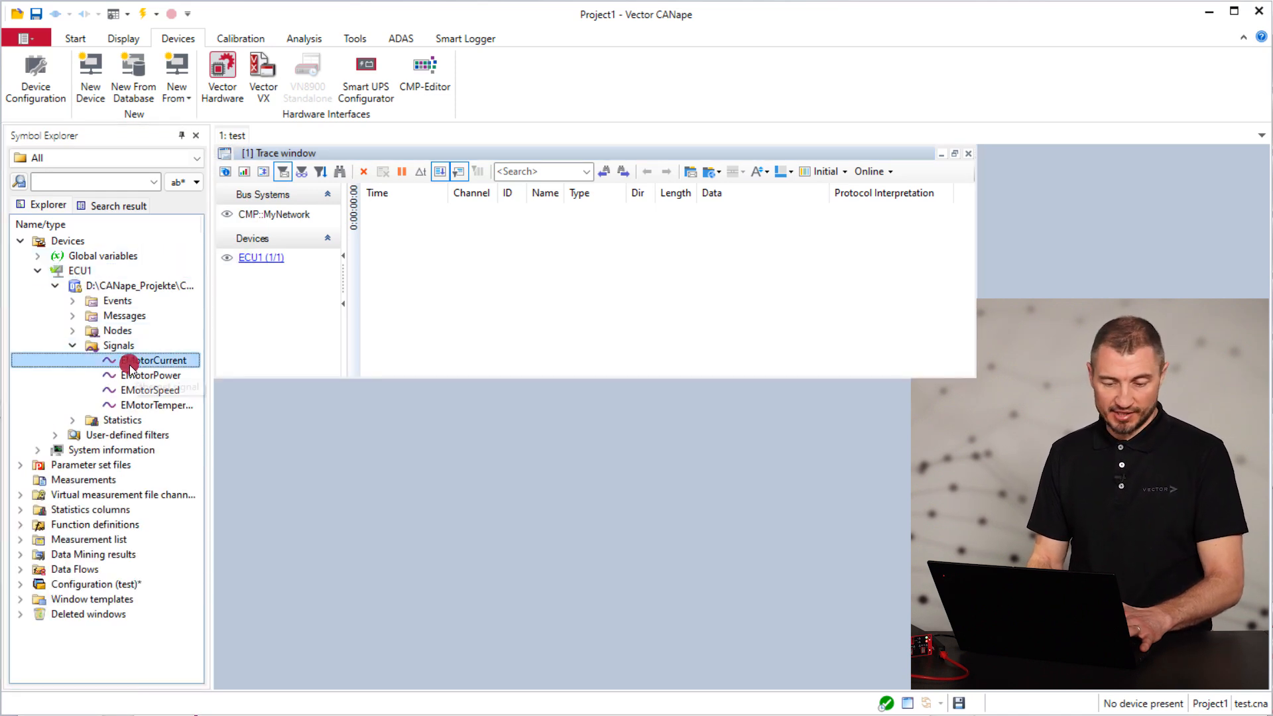
pyautogui.keyDown('shift'); pyautogui.click(148, 405); pyautogui.keyUp('shift')
pyautogui.moveTo(252, 427); pyautogui.dragTo(254, 429)
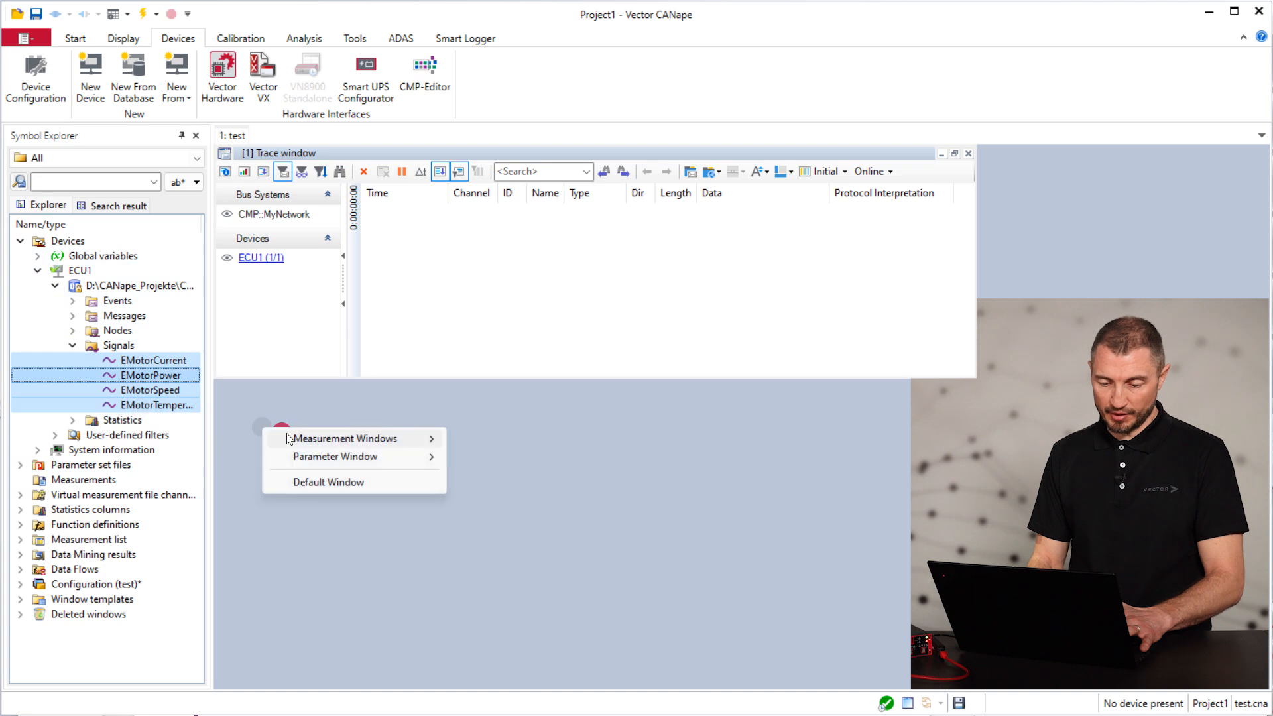
pyautogui.moveTo(330, 443)
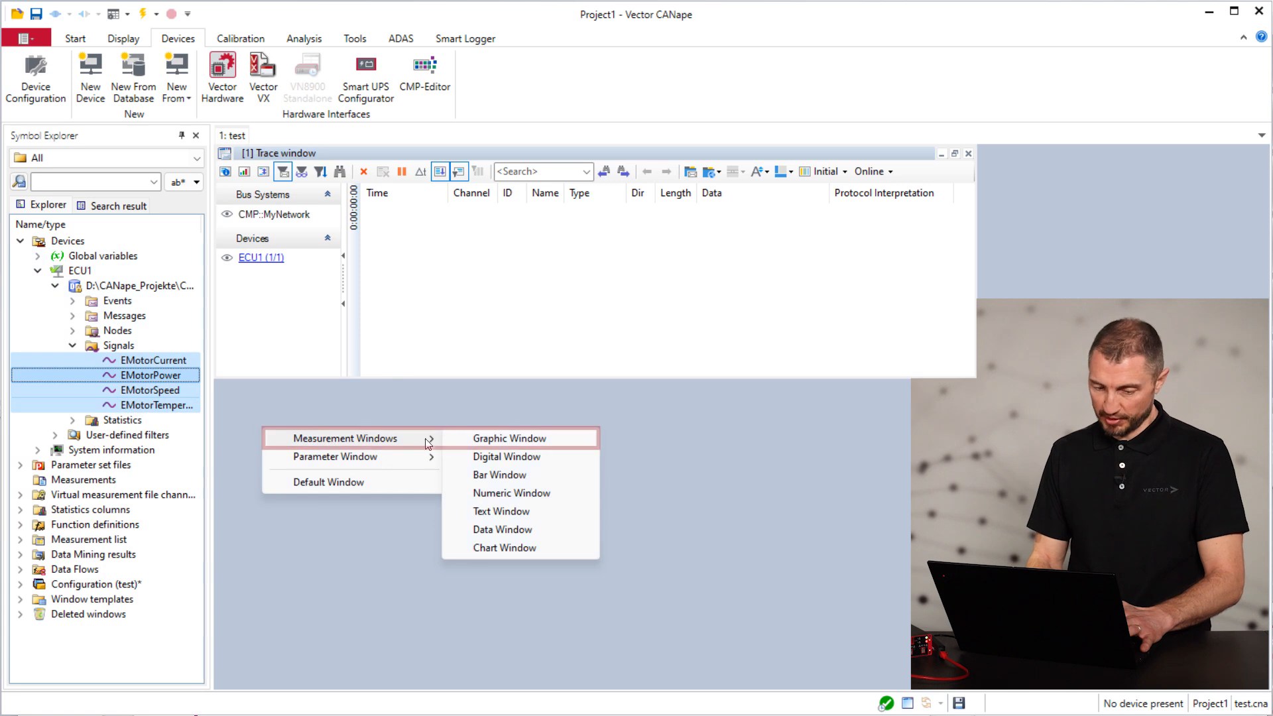
pyautogui.click(483, 438)
# Place the graphic window beneath the trace, widen it to the trace's width, and start measuring
pyautogui.moveTo(461, 435); pyautogui.dragTo(415, 389)
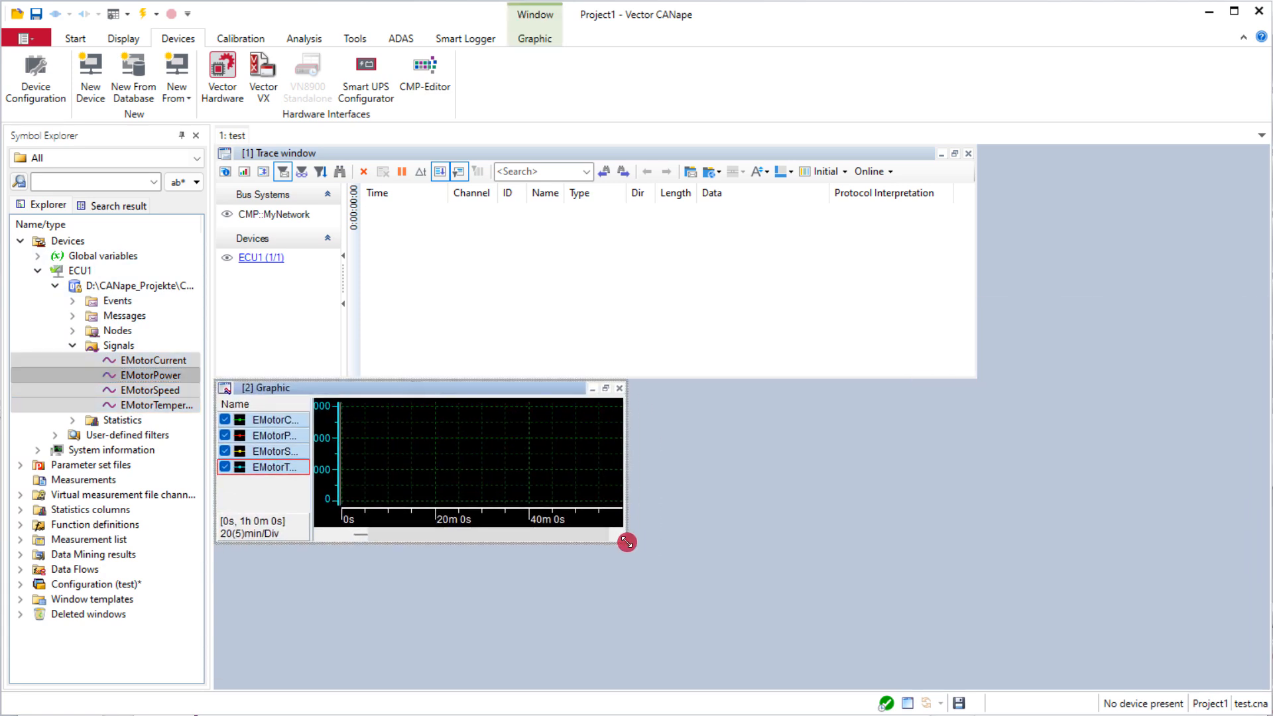
pyautogui.moveTo(626, 543); pyautogui.dragTo(975, 599)
pyautogui.click(141, 16)
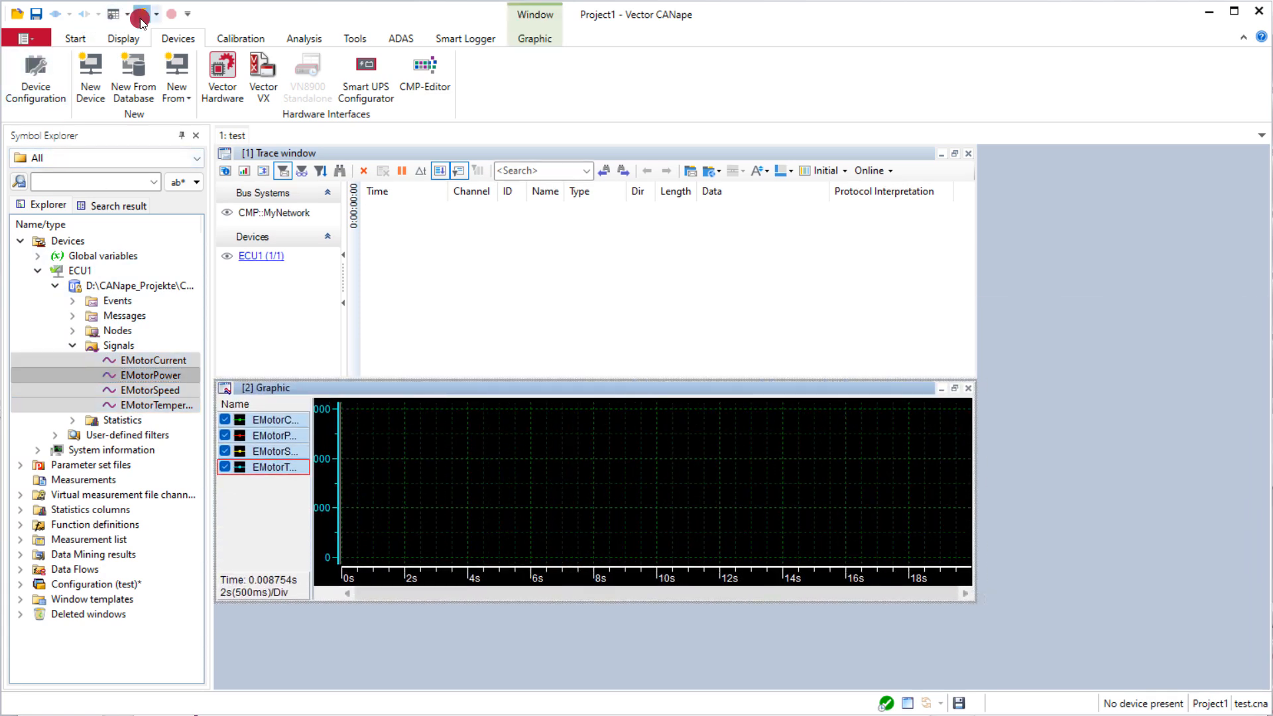